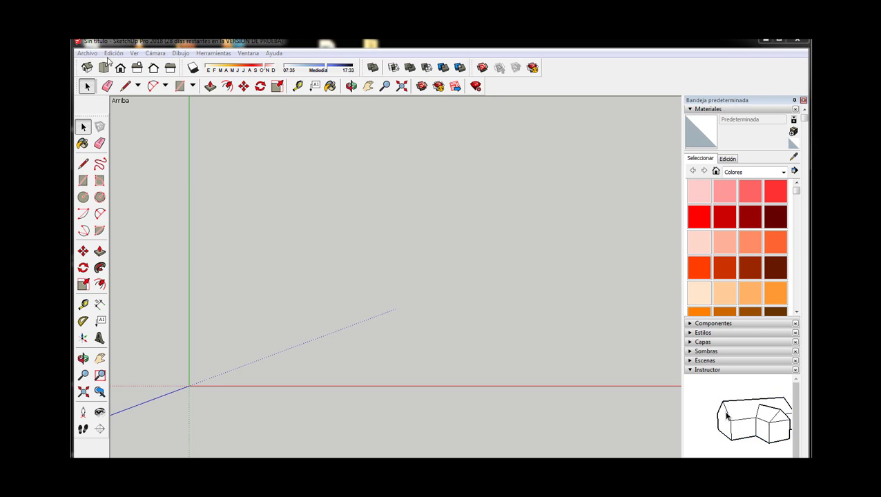
Step: Draw a closed rectangular floor face from the origin with the Line tool
key("l")
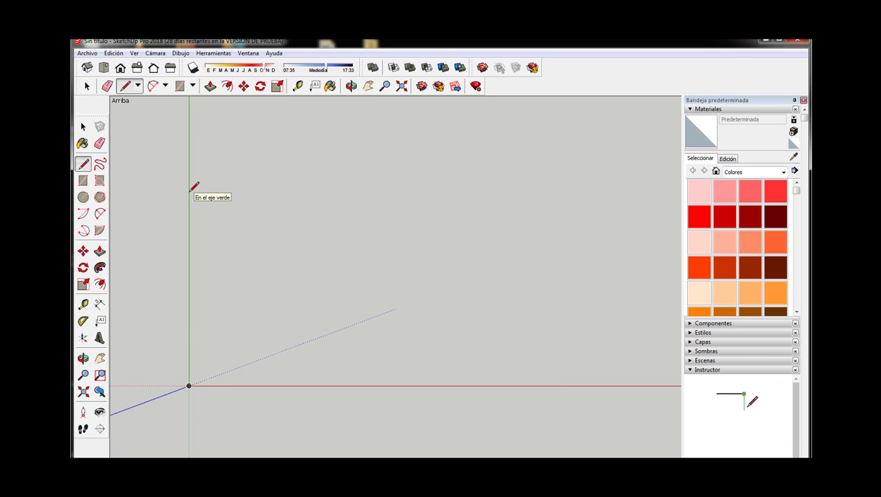
left_click(188, 129)
left_click(574, 129)
left_click(574, 386)
left_click(189, 386)
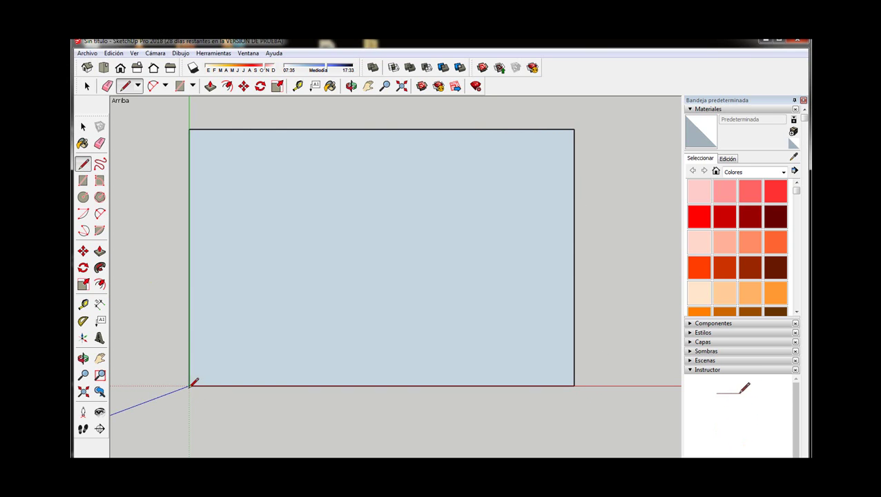
Step: Offset the floor face's outline 15 inward to form the outer wall thickness
left_click(227, 86)
left_click(221, 130)
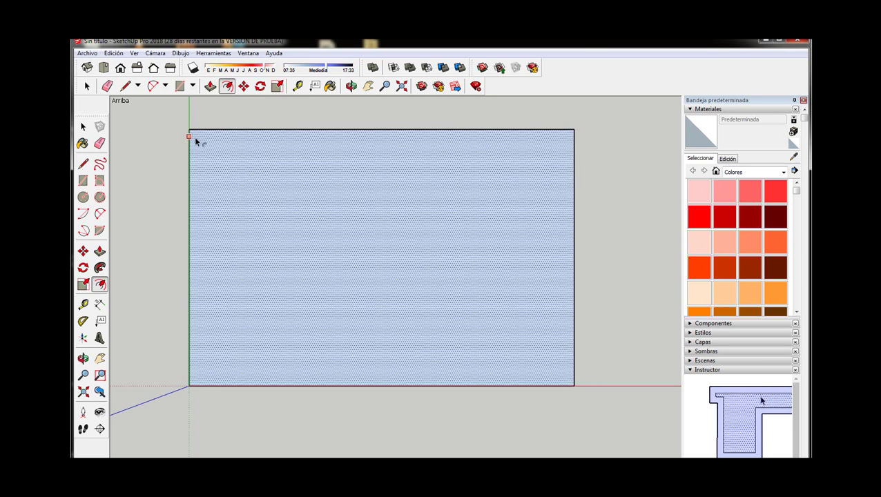
type("15")
key("Return")
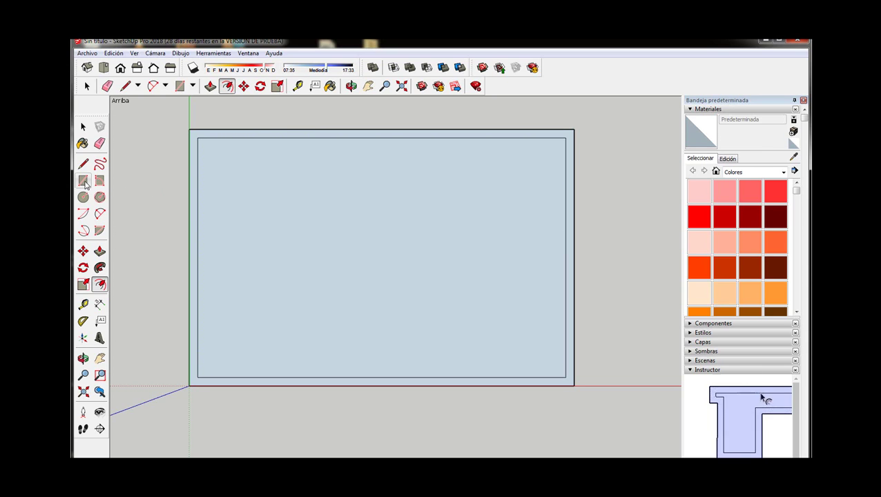
key("l")
key("space")
Step: Copy the top outer edge inward twice to make a horizontal double-line interior wall
left_click(323, 133)
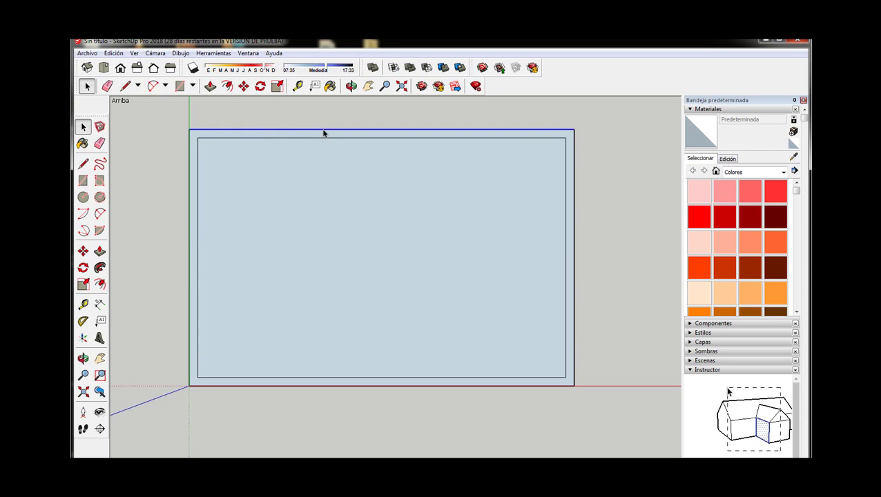
left_click(83, 251)
left_click(385, 131)
key("ctrl")
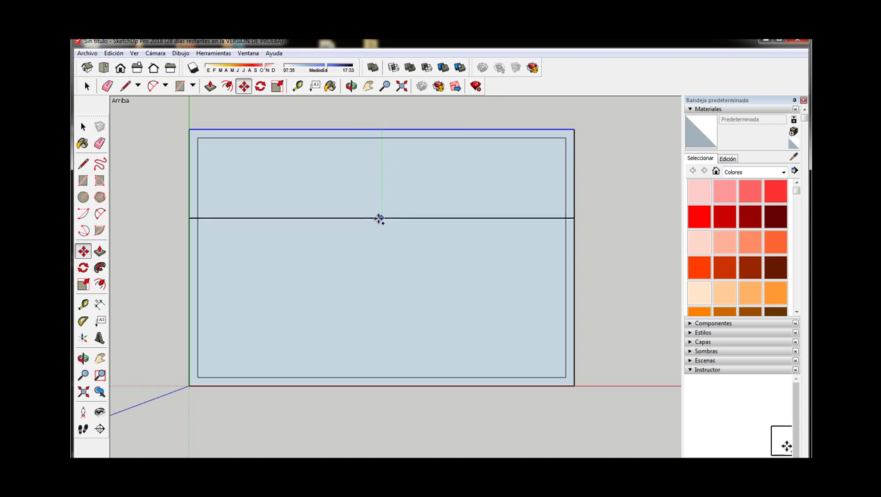
left_click(360, 260)
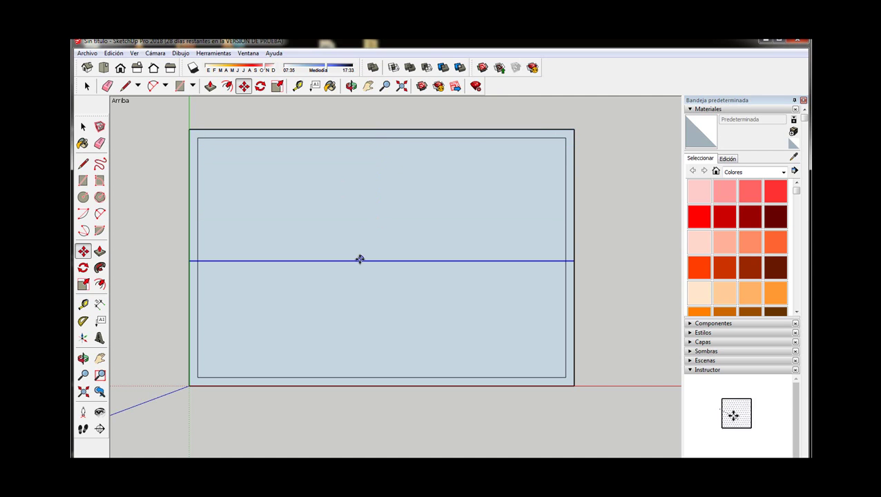
left_click(360, 260)
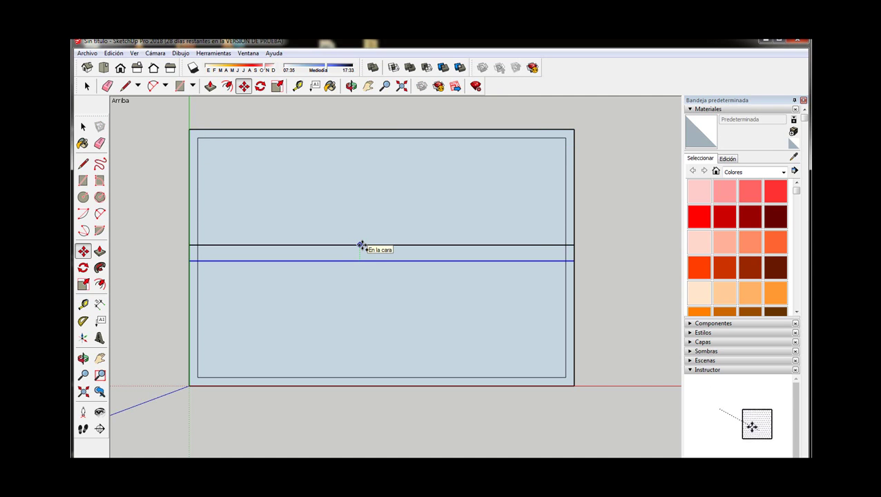
left_click(349, 251)
left_click(83, 128)
scroll(196, 257, "up", 2)
left_click(193, 263)
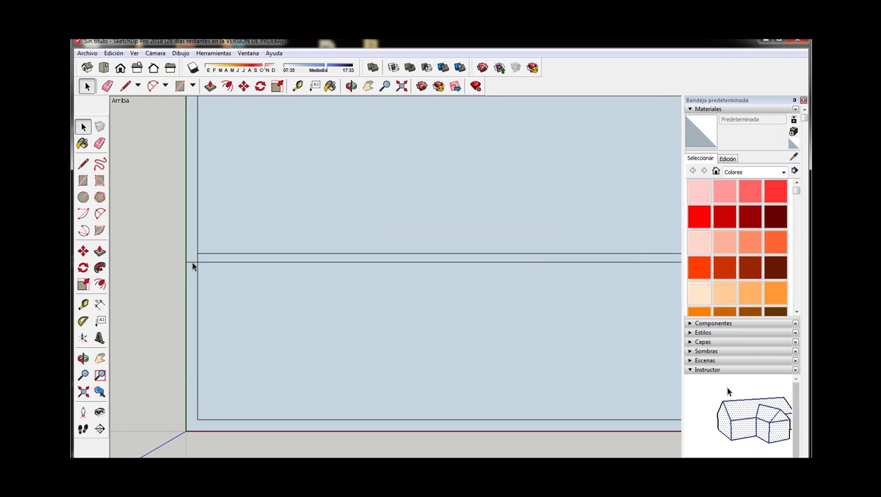
scroll(545, 257, "down", 1)
scroll(552, 262, "down", 2)
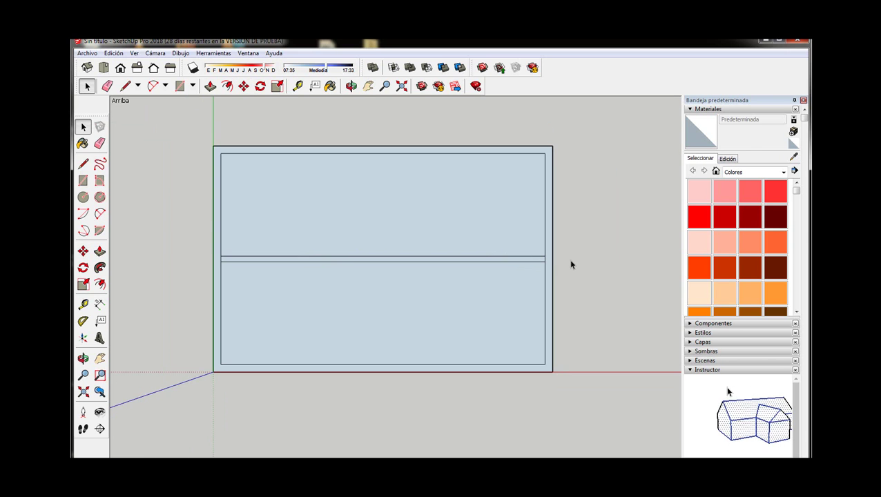
Step: Copy the left outer edge inward twice at set distances for a vertical wall pair
left_click(83, 250)
left_click(213, 260)
key("ctrl")
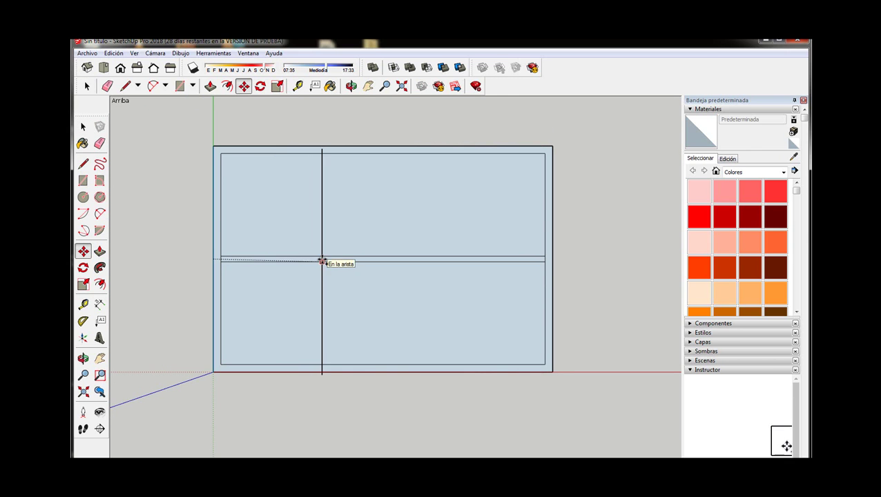
key("Return")
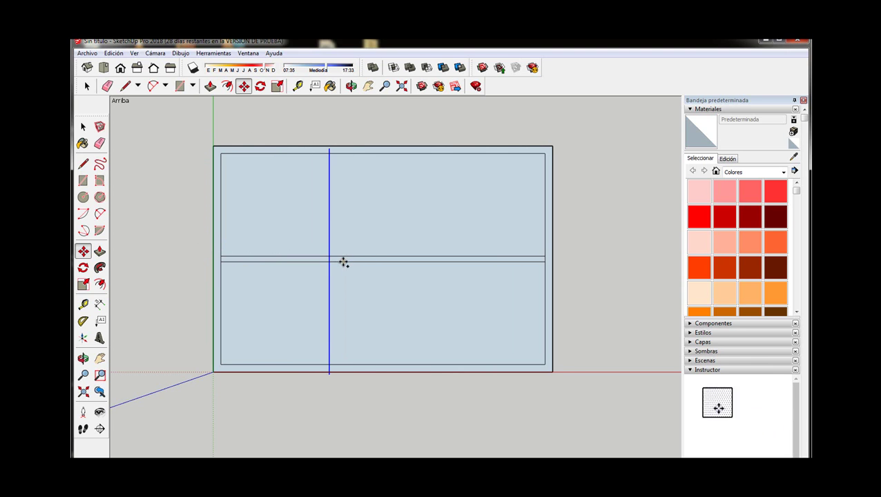
left_click(330, 227)
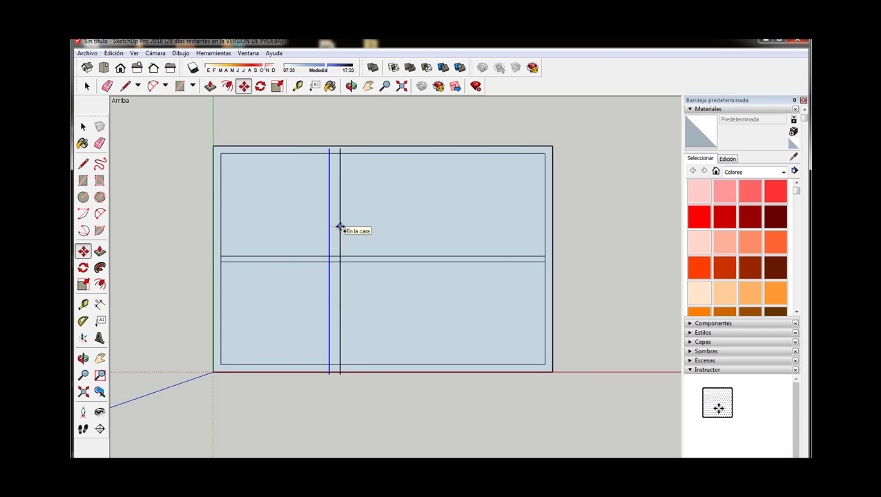
key("Return")
key("l")
key("space")
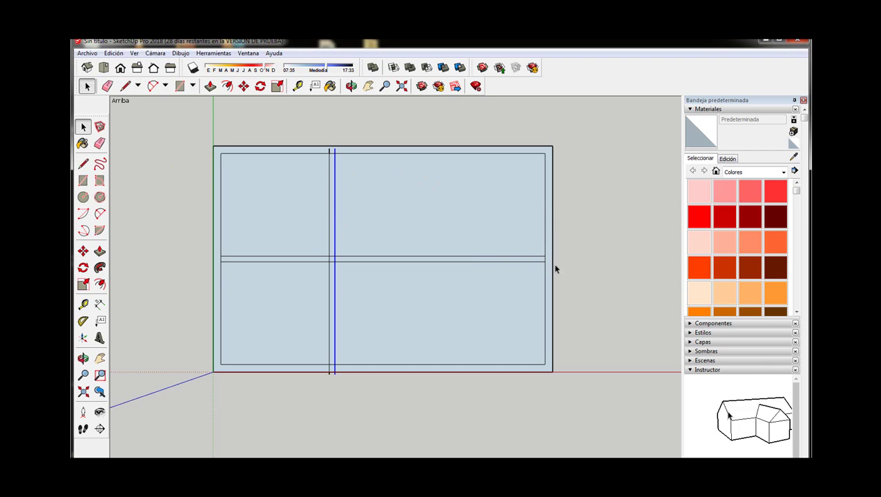
Step: Copy the right outer edge inward twice to add another vertical double-line wall
left_click(554, 270)
key("m")
left_click(553, 253)
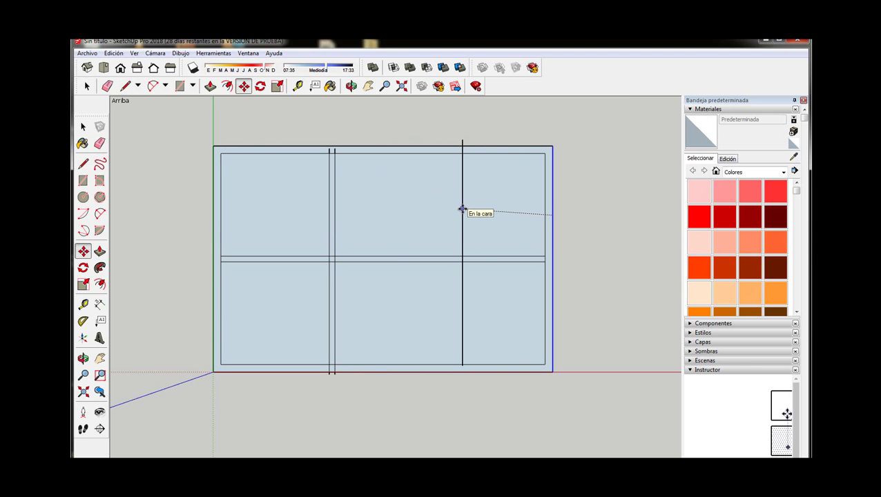
left_click(447, 228)
left_click(445, 224)
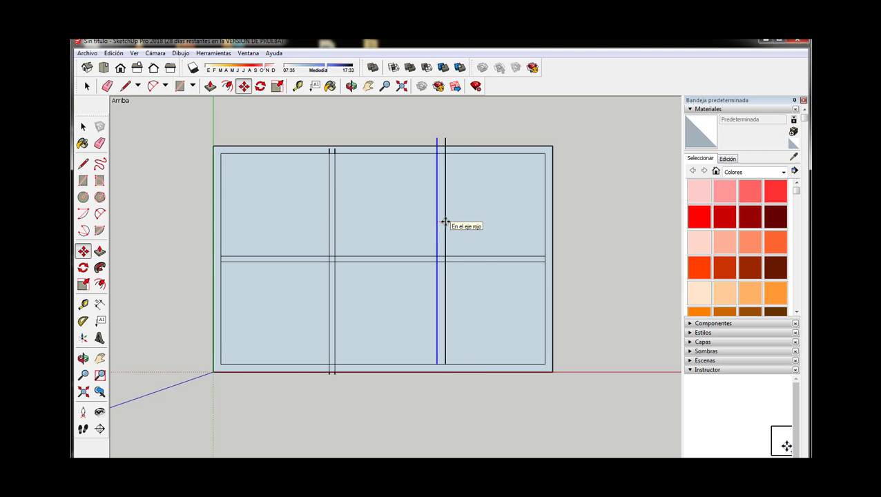
scroll(435, 360, "up", 3)
scroll(434, 276, "down", 3)
key("space")
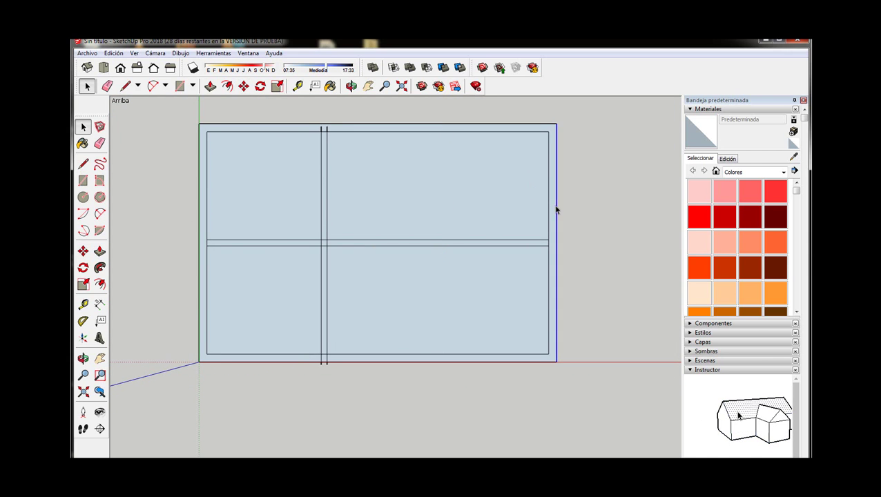
key("m")
left_click(556, 246)
key("ctrl")
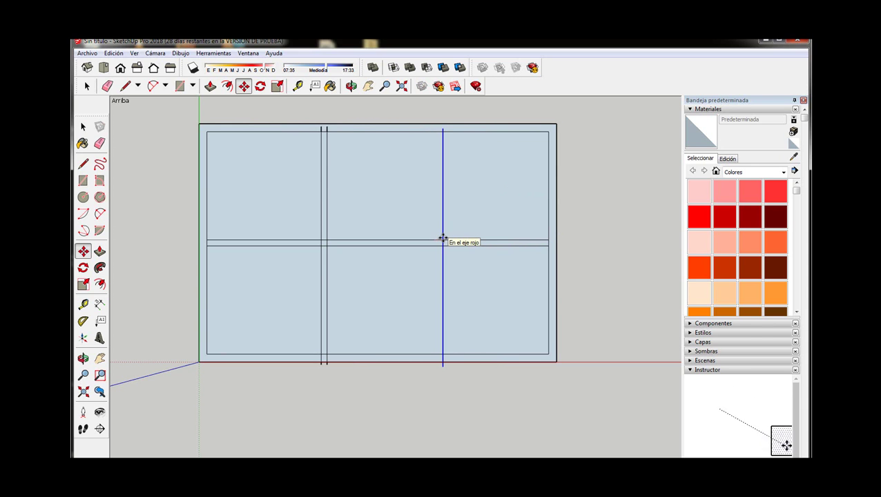
left_click(440, 238)
Step: Erase the two extra wall lines between the lower rooms and tidy the joints
key("space")
scroll(323, 131, "up", 2)
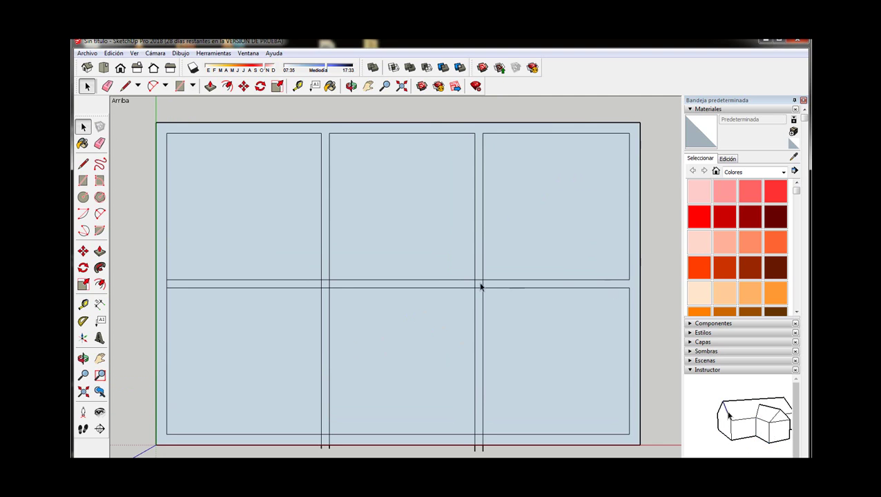
left_click_drag(482, 295, 480, 278)
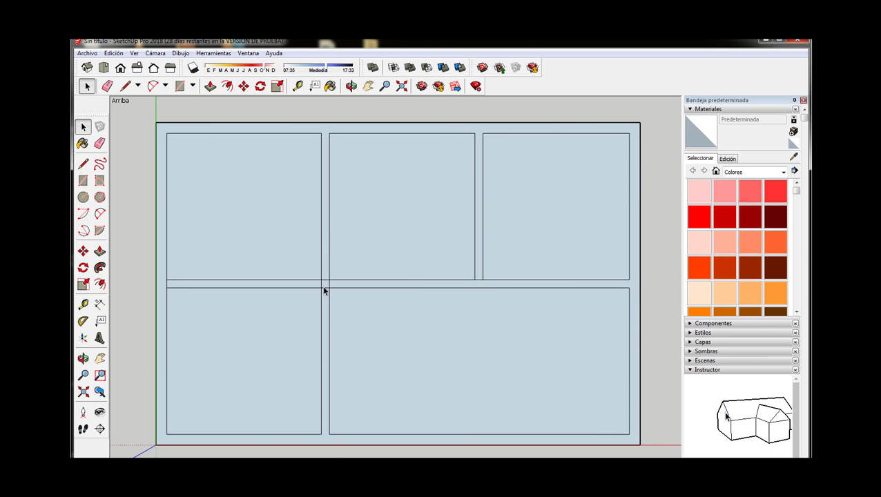
left_click(84, 165)
scroll(325, 273, "up", 2)
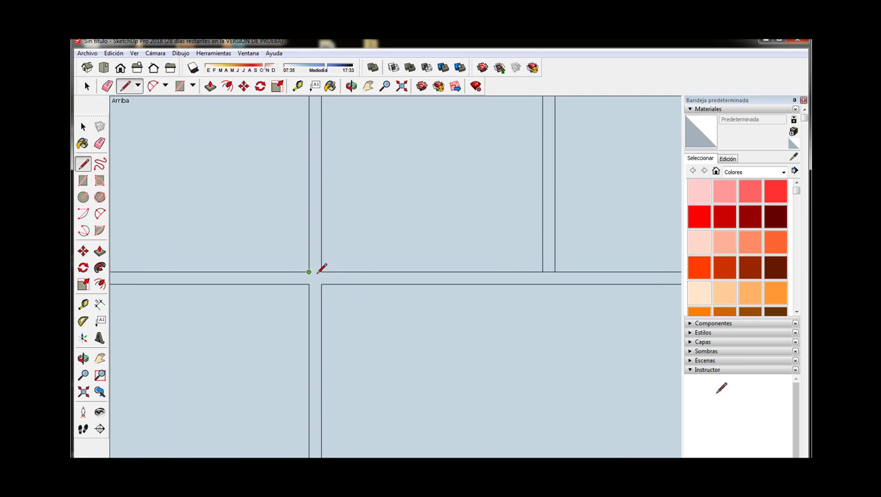
scroll(325, 280, "down", 3)
scroll(324, 279, "down", 1)
key("space")
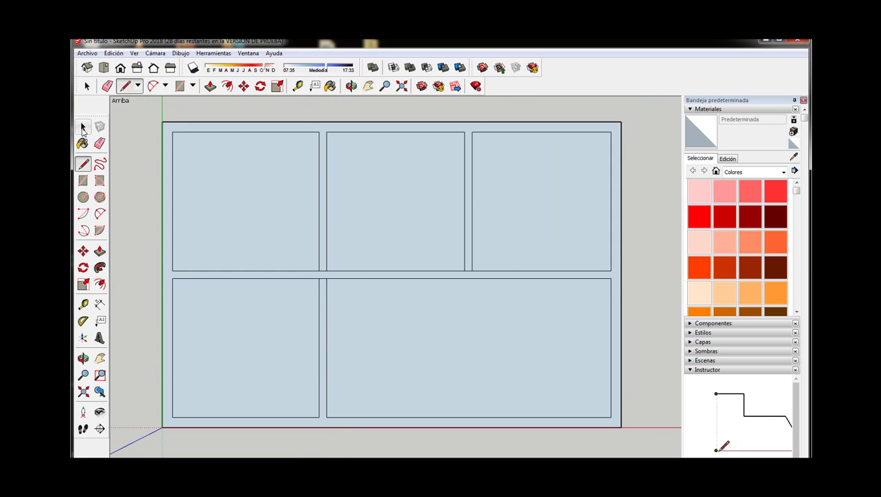
Step: Push/Pull the wall outline face upward into walls, then return to Top view
double_click(314, 131)
key("l")
scroll(330, 264, "up", 2)
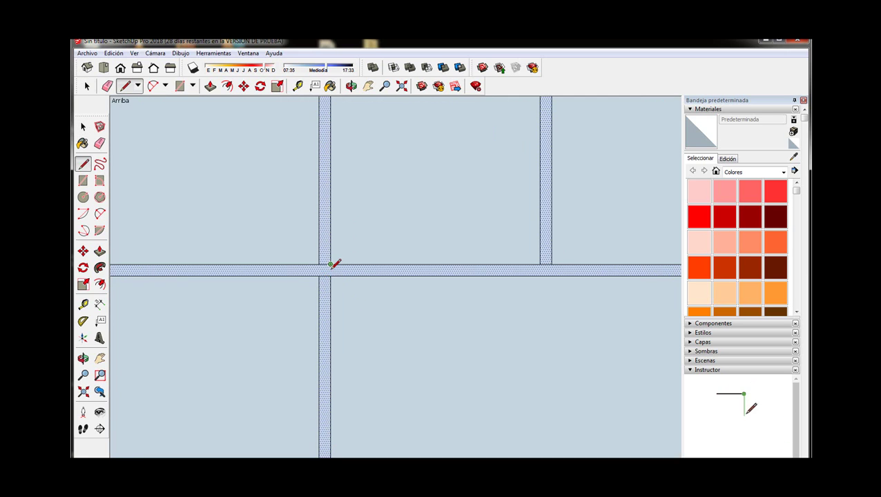
scroll(332, 262, "down", 3)
key("p")
middle_click_drag(311, 142, 200, 122)
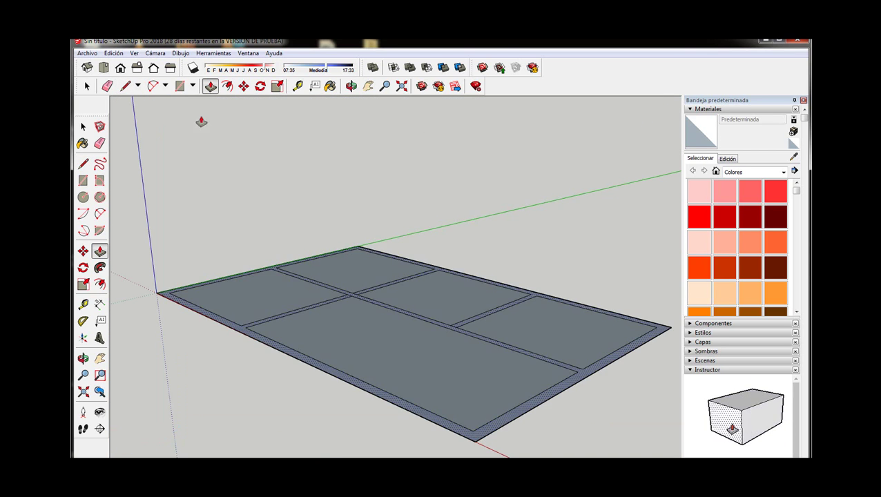
left_click(352, 295)
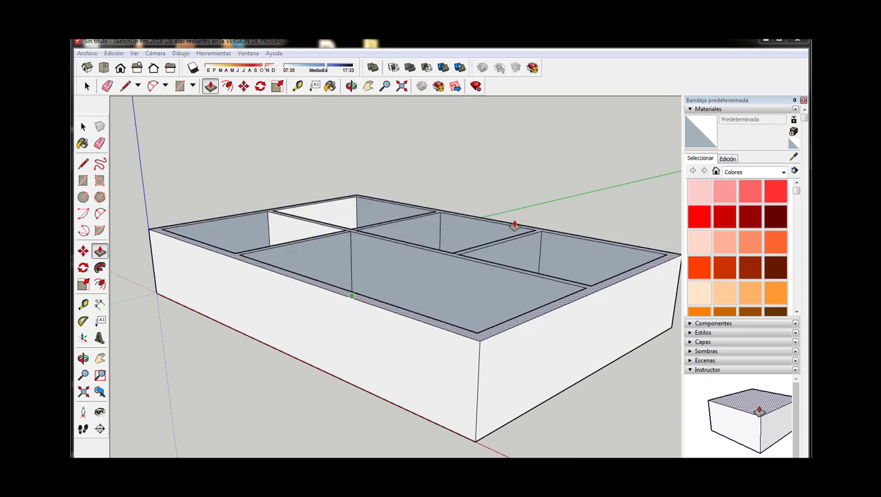
scroll(309, 230, "down", 1)
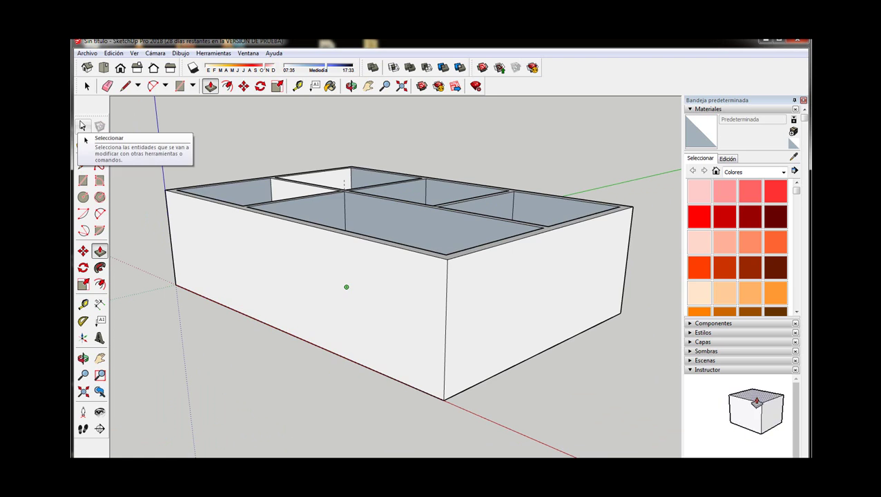
left_click(103, 67)
key("l")
scroll(585, 308, "up", 2)
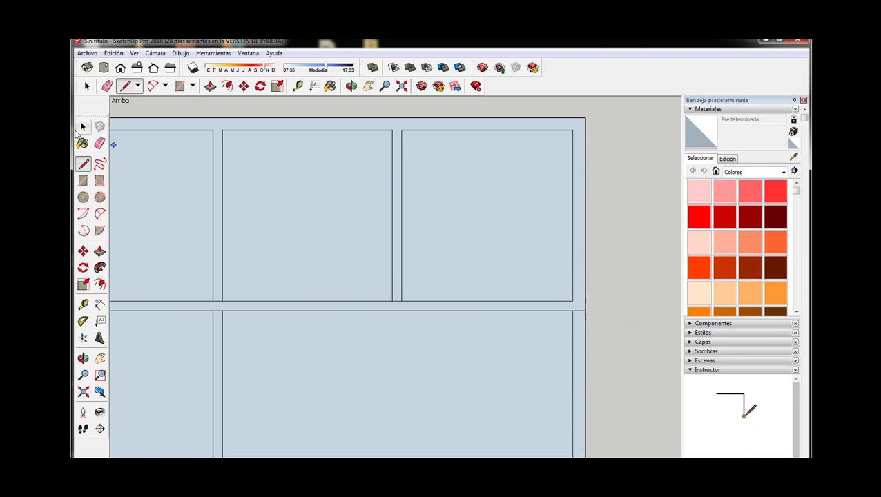
Step: Delete the leftover strip beside the lower rooms, cutting away the lower-right corner
left_click(82, 127)
key("m")
left_click(584, 312)
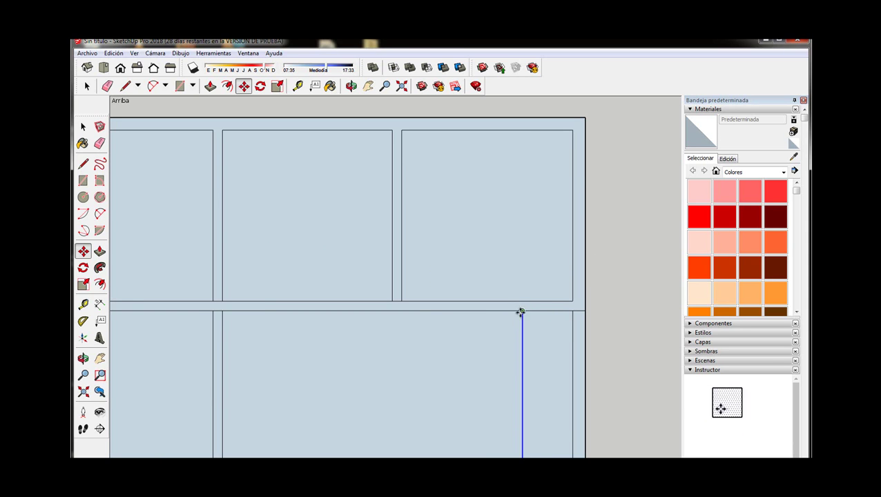
left_click(83, 305)
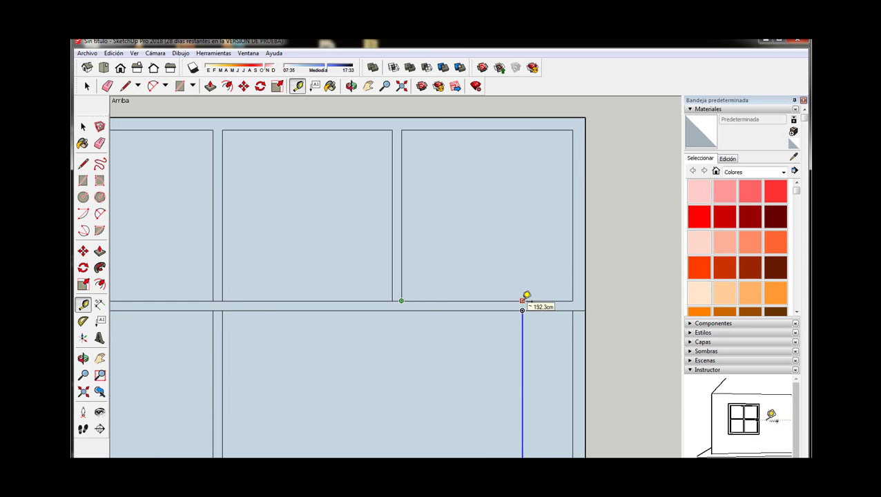
key("l")
key("m")
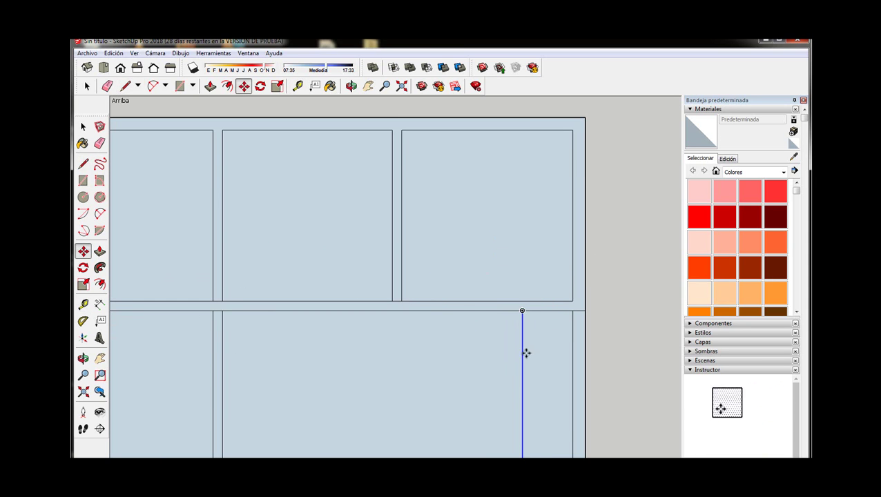
scroll(289, 189, "down", 1)
key("space")
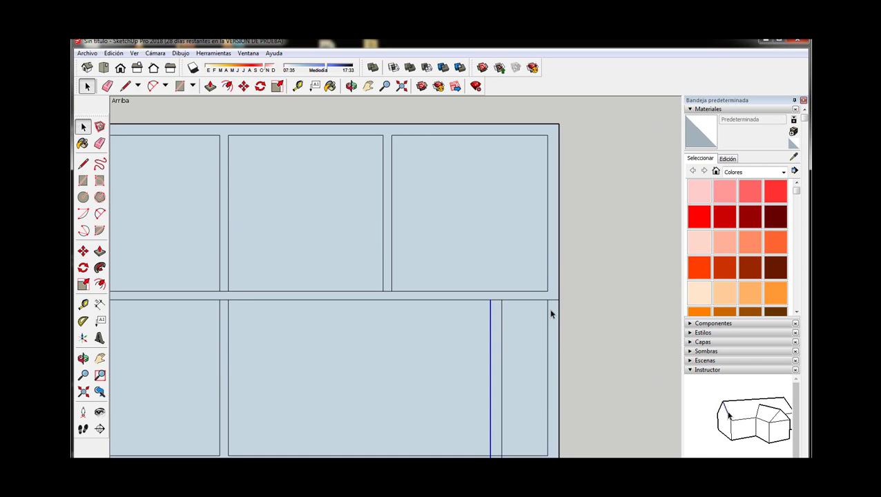
left_click(546, 330)
key("Delete")
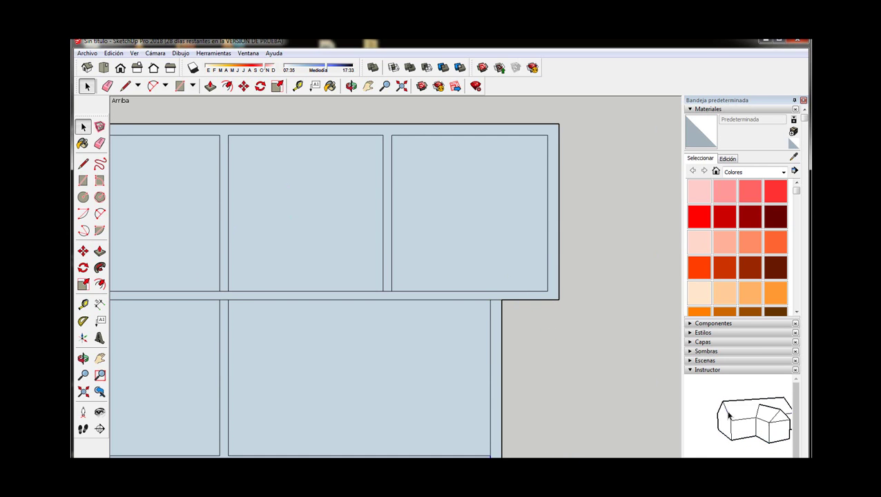
Step: Raise the wall outline face into full-height walls in Iso view around five rooms
left_click(496, 304)
left_click(87, 67)
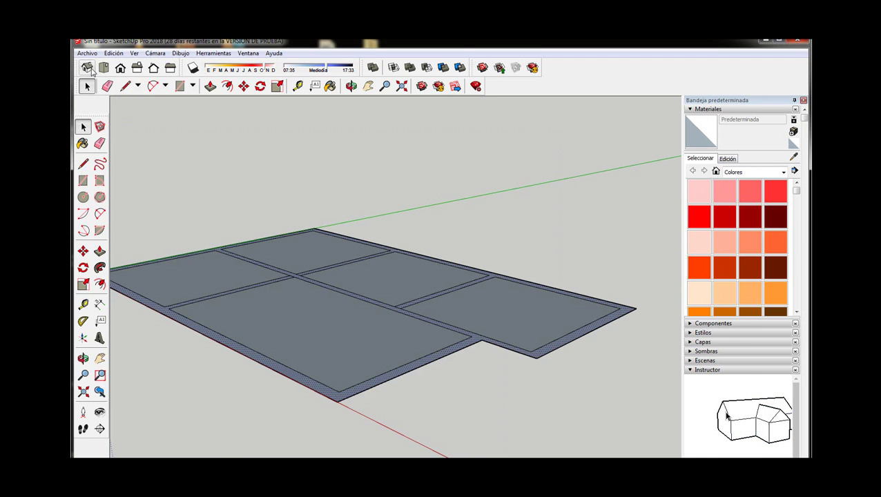
key("m")
left_click_drag(308, 284, 290, 211)
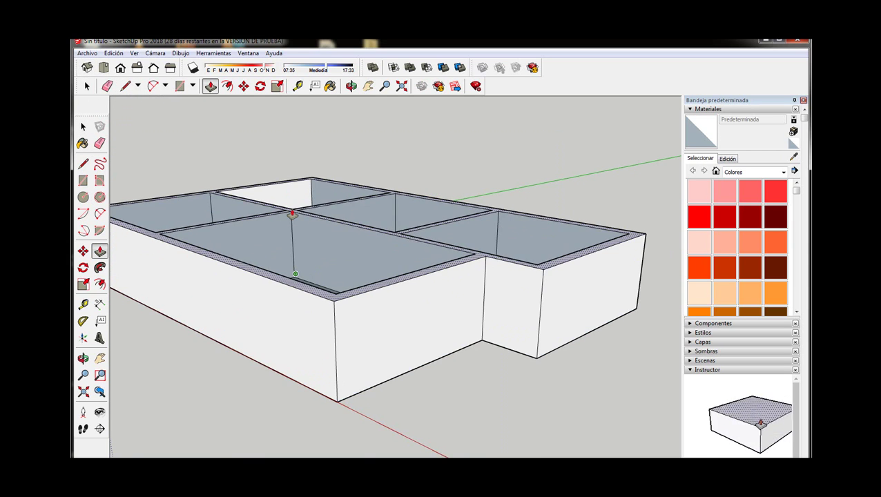
middle_click_drag(295, 212, 476, 365)
key("space")
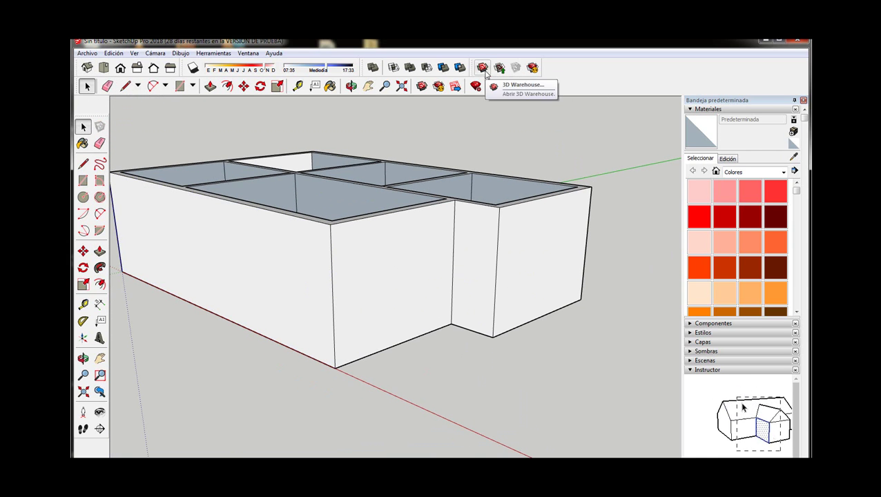
Step: Search 3D Warehouse for a gray door, broaden to doors, and load a door model
left_click(482, 68)
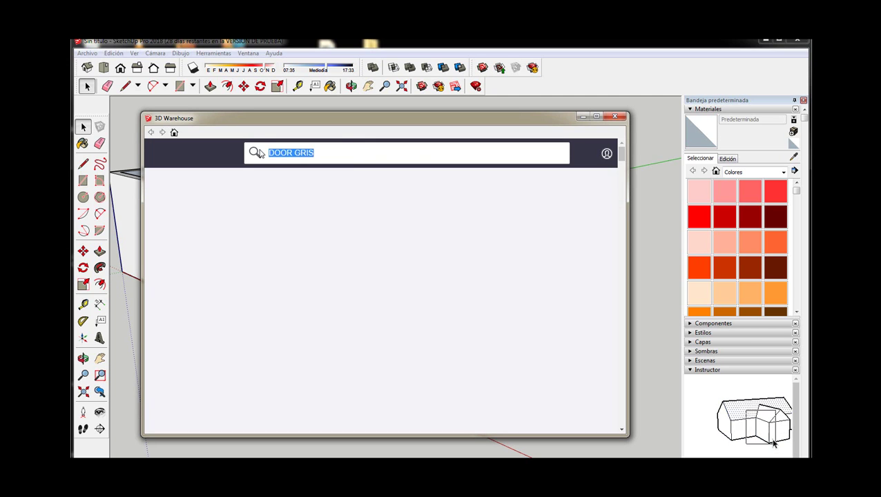
type("UERTA GRIS")
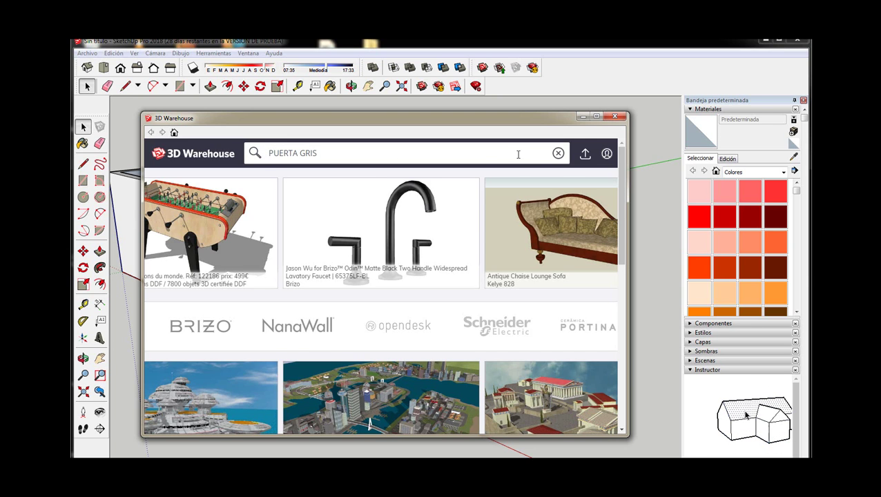
key("Return")
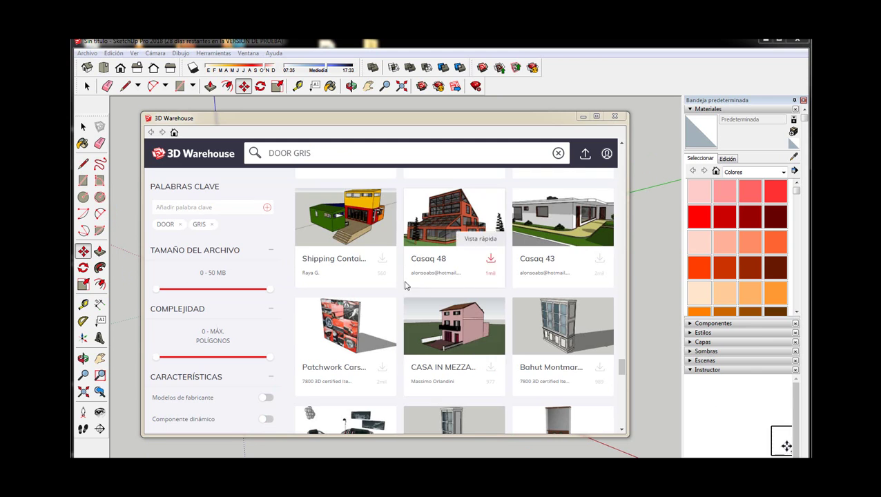
scroll(404, 279, "down", 3)
scroll(397, 296, "down", 3)
scroll(397, 296, "down", 5)
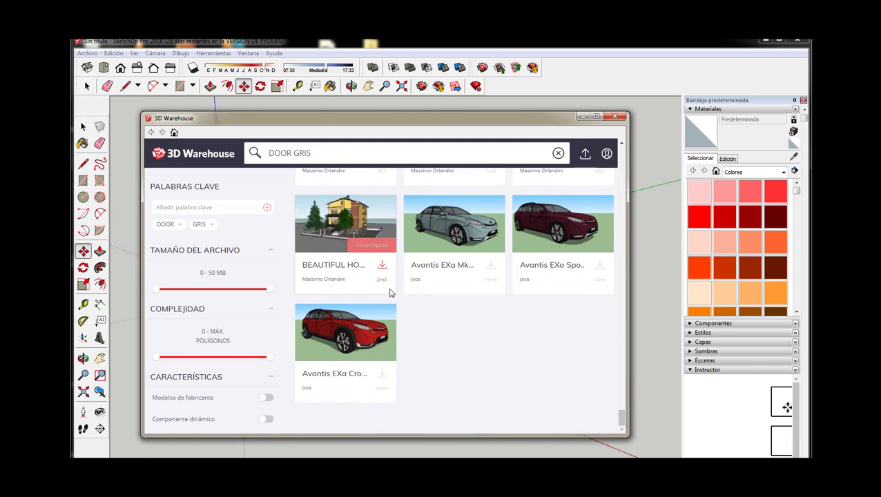
left_click(335, 154)
key("BackSpace")
key("BackSpace")
key("BackSpace")
key("Return")
left_click(489, 299)
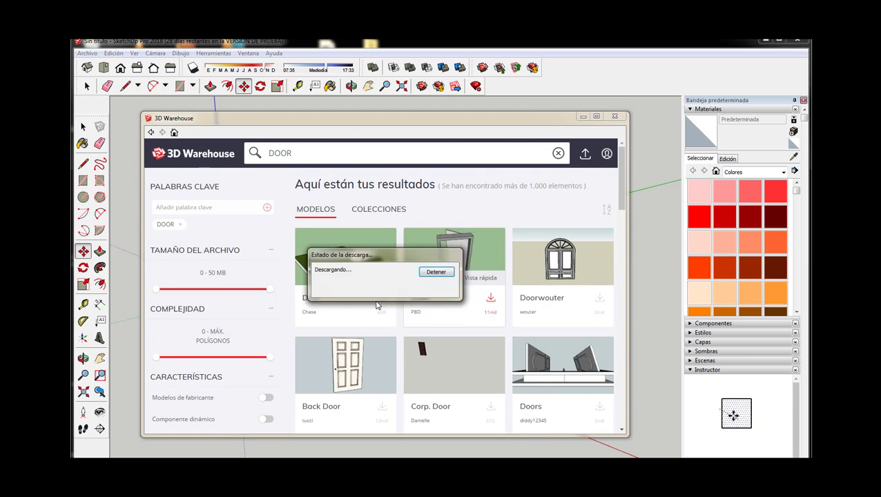
left_click(437, 273)
Step: Search 3D Warehouse for 'windows' and download a window model into the drawing
left_click(422, 86)
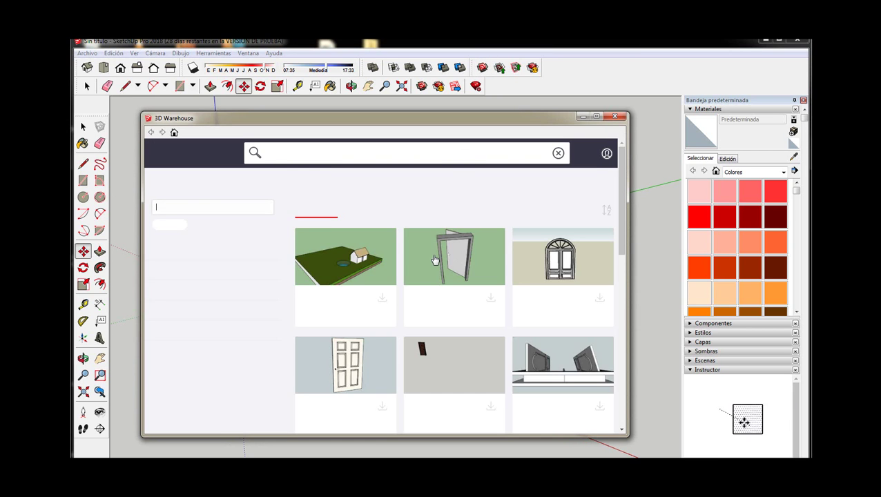
type("windo")
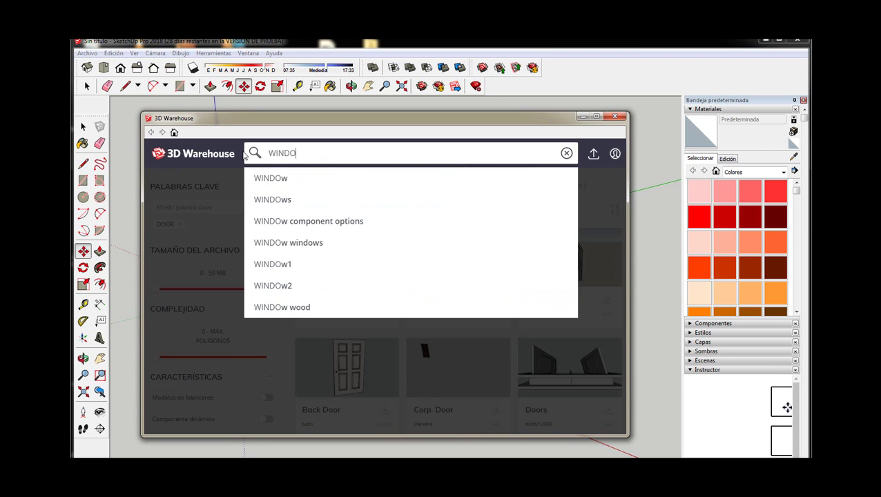
type("ws")
key("Return")
scroll(489, 352, "down", 3)
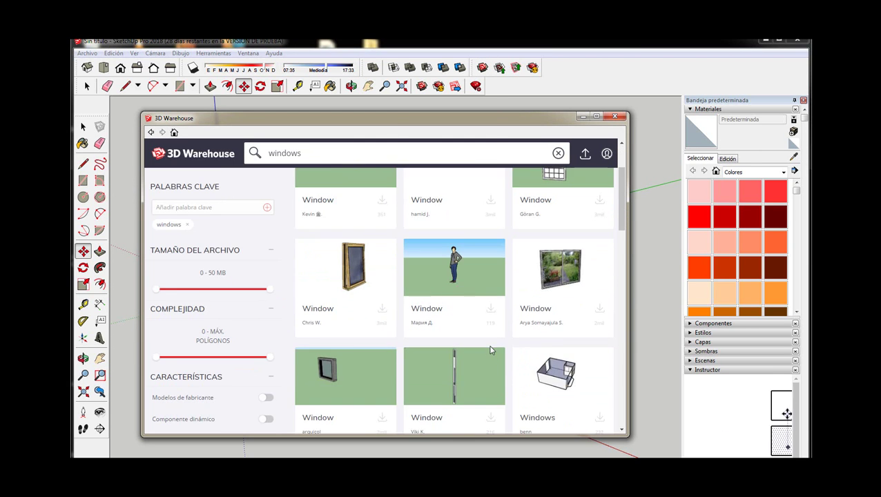
scroll(490, 352, "down", 3)
scroll(490, 352, "down", 3)
scroll(489, 352, "down", 2)
scroll(489, 353, "down", 3)
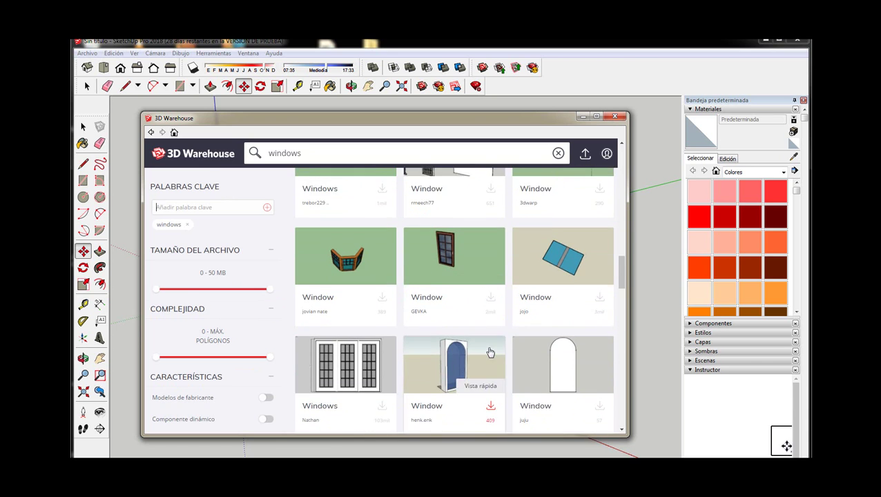
scroll(490, 352, "down", 3)
scroll(490, 353, "down", 3)
scroll(578, 412, "down", 3)
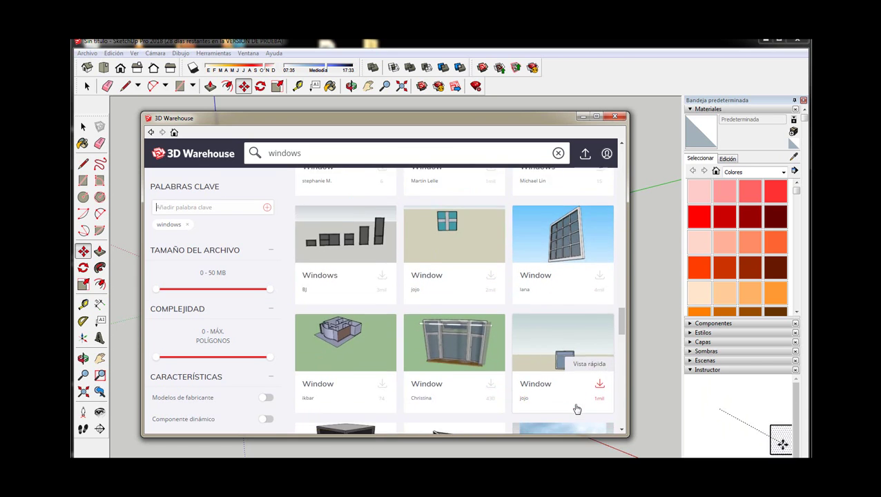
scroll(576, 409, "down", 3)
scroll(553, 401, "down", 3)
scroll(551, 399, "down", 3)
scroll(550, 398, "down", 3)
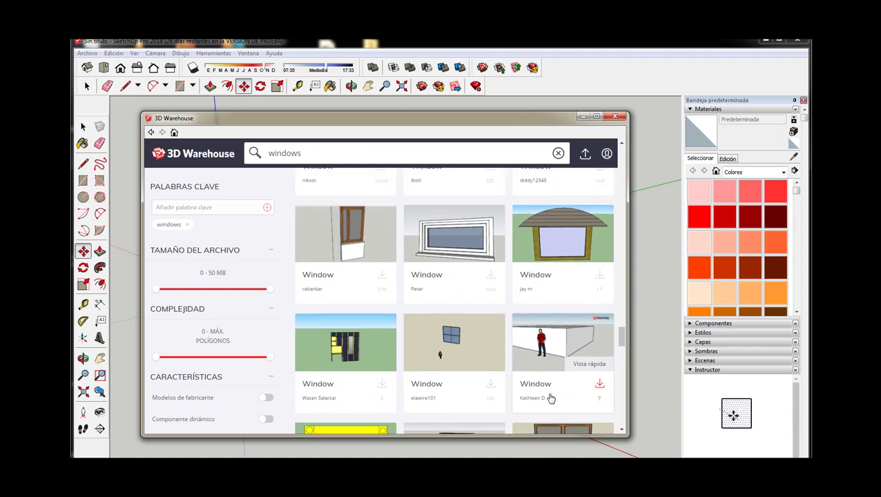
left_click(489, 274)
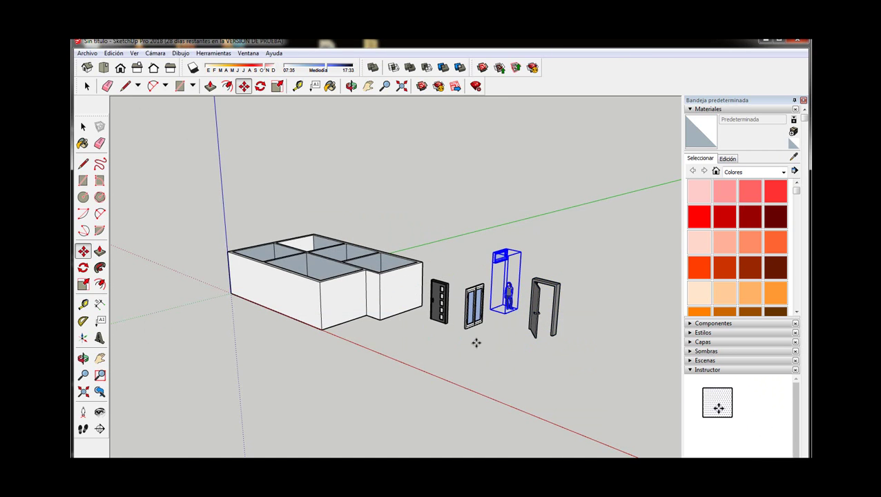
Step: Download a second window model from the 3D Warehouse window results
left_click(422, 86)
scroll(470, 297, "down", 3)
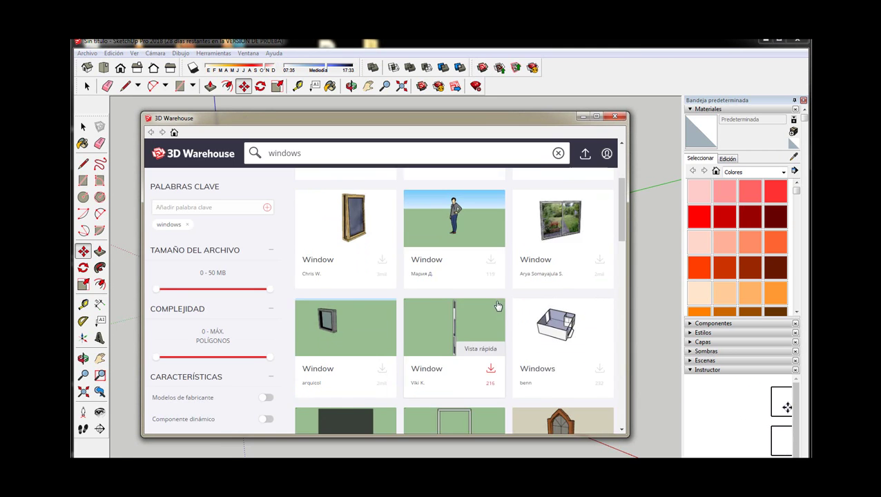
scroll(498, 308, "down", 3)
scroll(497, 307, "down", 2)
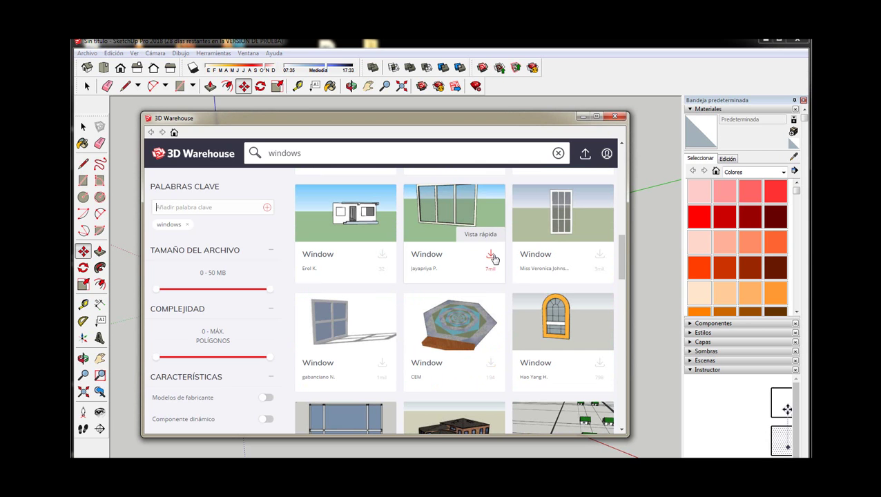
scroll(493, 259, "down", 1)
scroll(493, 260, "down", 2)
scroll(493, 260, "down", 2)
scroll(495, 260, "down", 2)
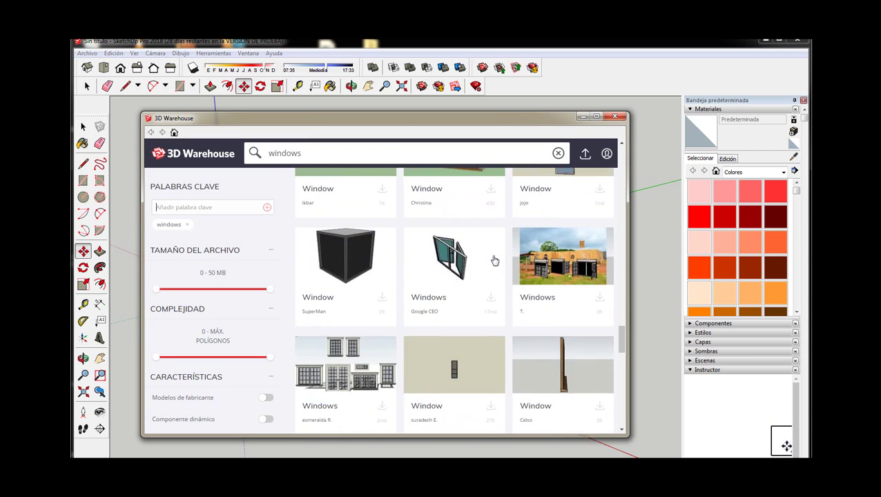
scroll(494, 260, "down", 2)
scroll(495, 260, "down", 2)
scroll(495, 260, "down", 2)
scroll(495, 261, "down", 2)
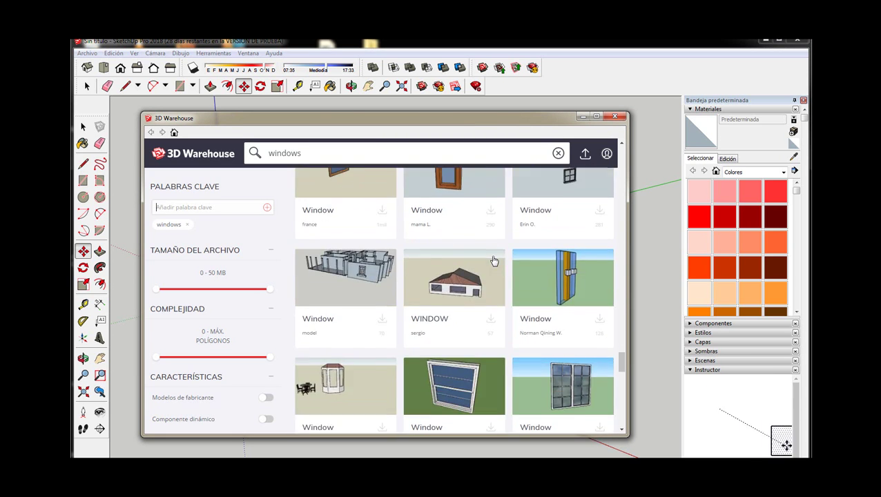
scroll(494, 261, "down", 2)
scroll(492, 260, "down", 2)
left_click(589, 223)
left_click(378, 297)
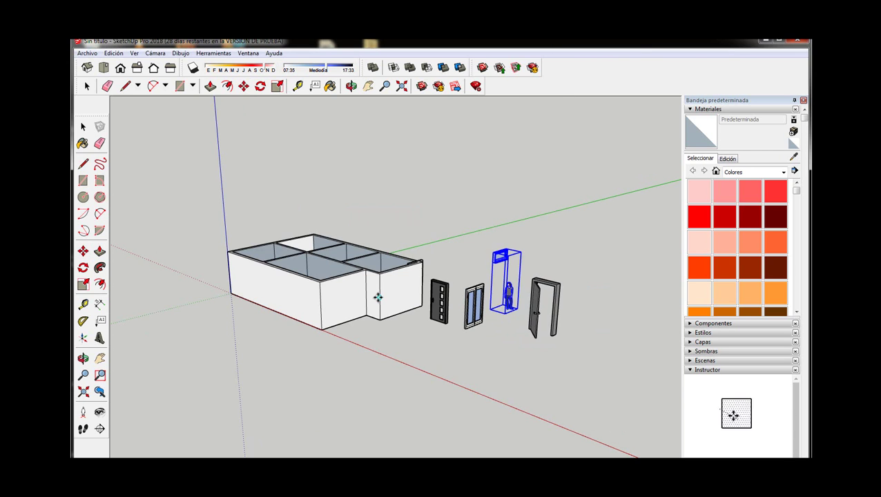
left_click(514, 261)
scroll(456, 277, "up", 2)
scroll(456, 276, "up", 3)
key("space")
left_click(462, 261)
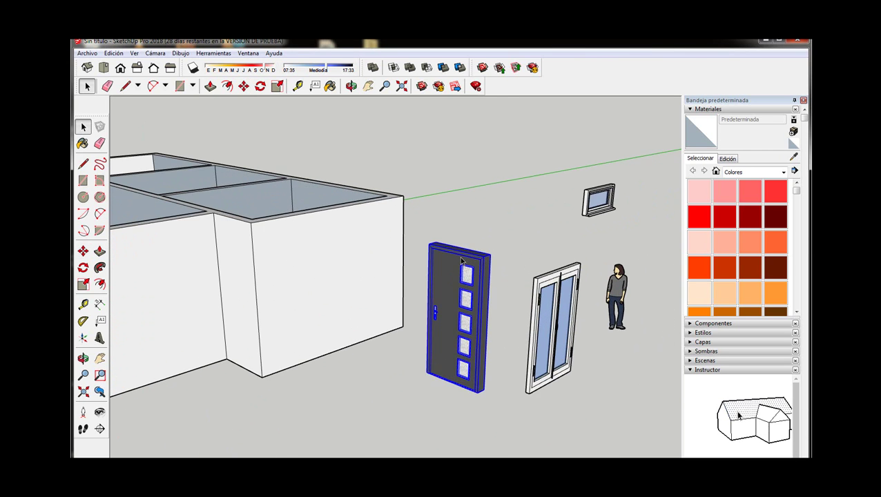
scroll(461, 261, "up", 2)
key("q")
left_click(453, 245)
left_click(446, 435)
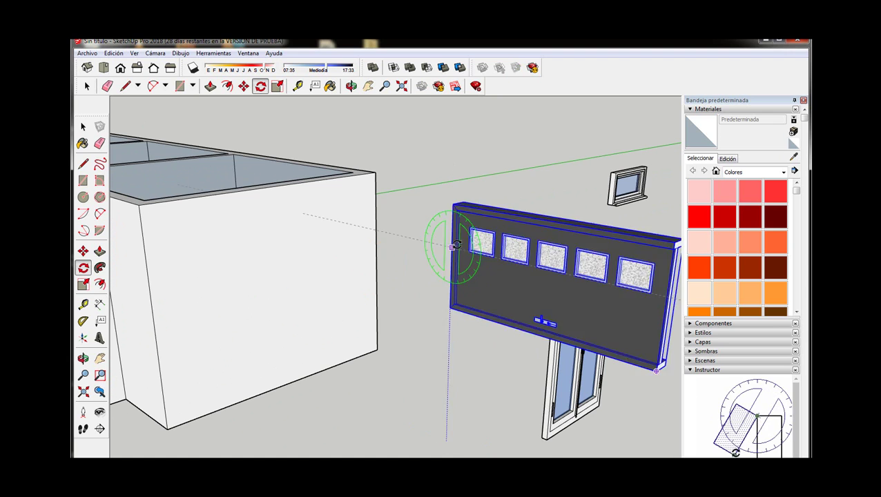
key("Escape")
scroll(421, 233, "up", 3)
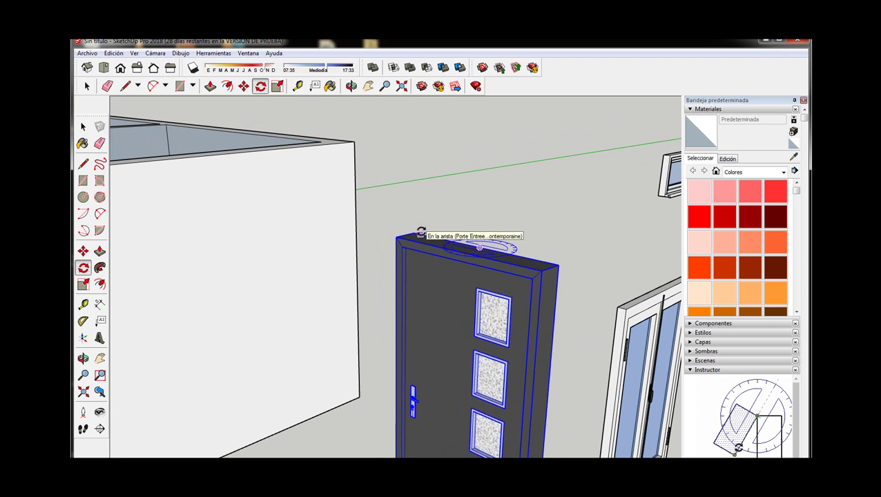
scroll(422, 231, "down", 1)
scroll(422, 232, "down", 2)
middle_click_drag(423, 228, 146, 188)
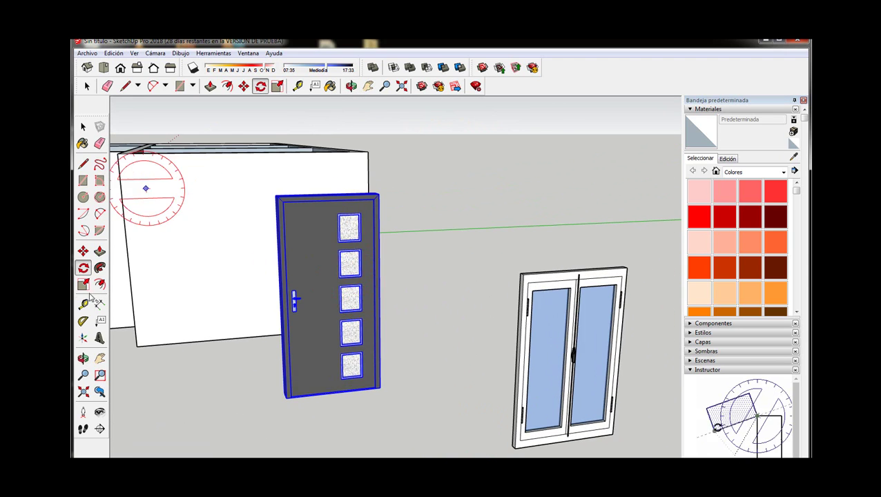
left_click(83, 304)
scroll(285, 183, "up", 2)
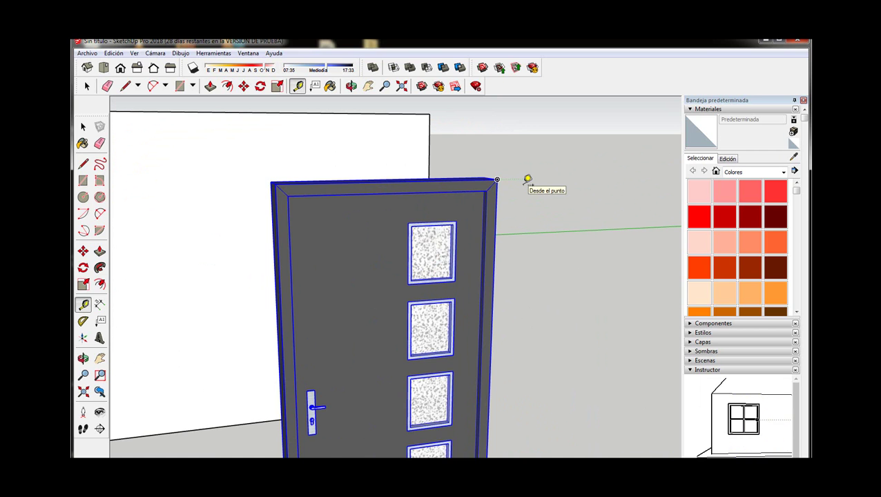
middle_click_drag(528, 180, 494, 447)
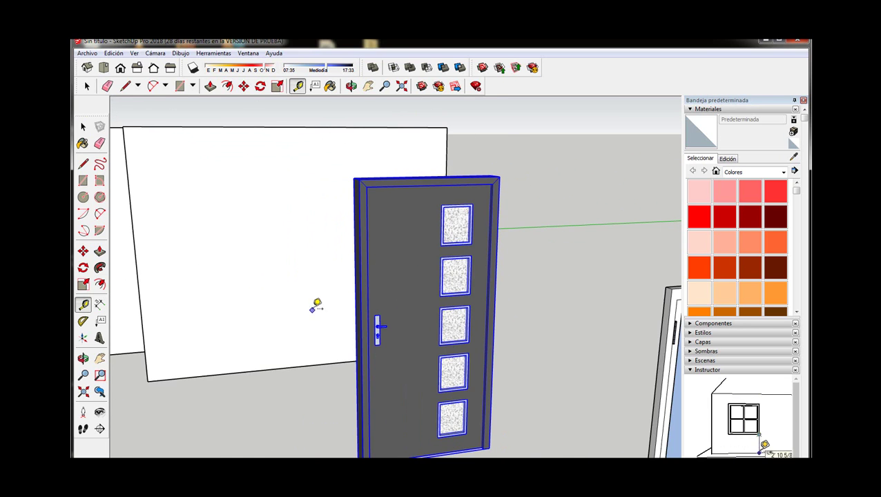
left_click(82, 163)
left_click(153, 67)
Step: Cycle through the front, back, left and right standard views of the model
left_click(137, 67)
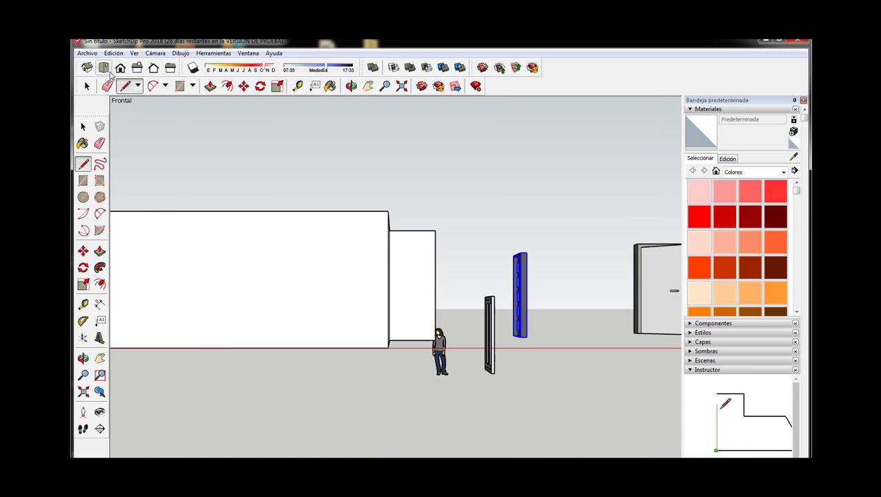
left_click(120, 67)
middle_click_drag(442, 244, 343, 293)
left_click(124, 86)
left_click(121, 67)
left_click(153, 67)
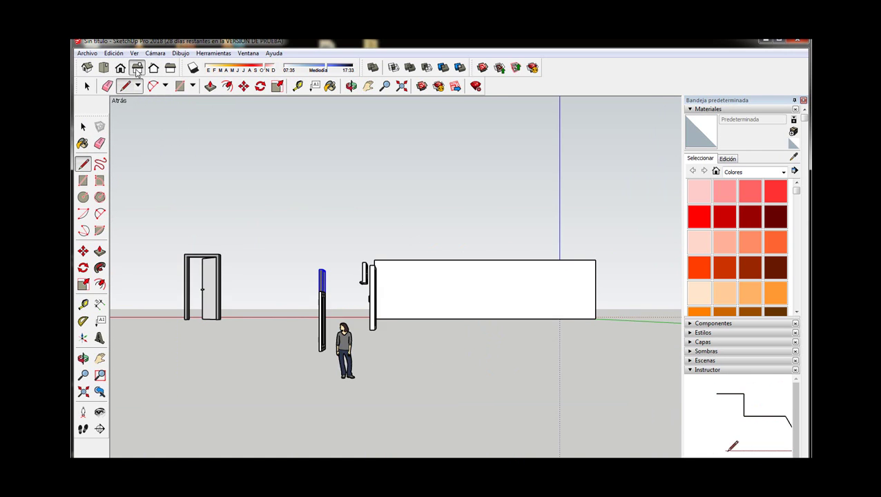
left_click(137, 67)
left_click(170, 67)
left_click(153, 67)
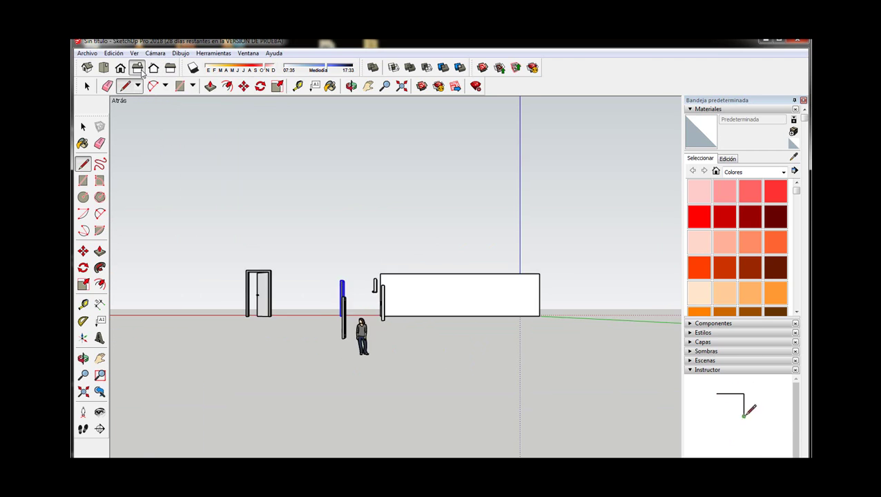
left_click(136, 67)
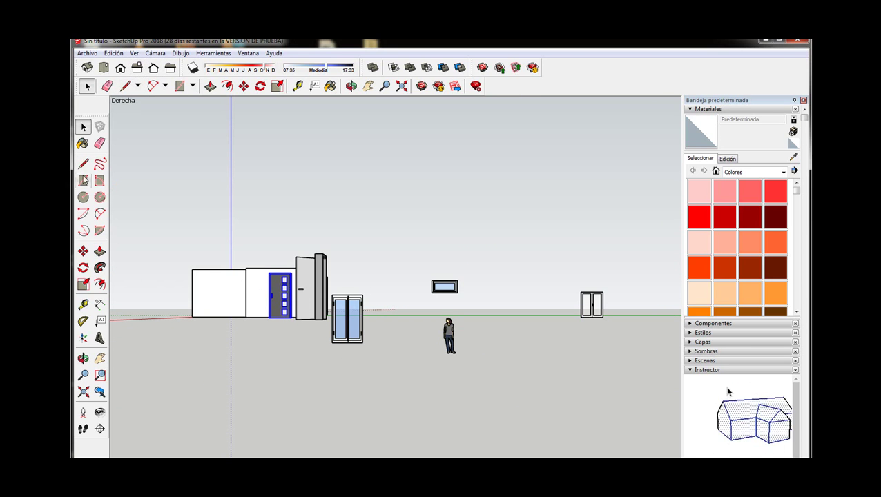
Step: Draw small reference edges beside the building's left side, then select them and begin moving them
left_click(173, 315)
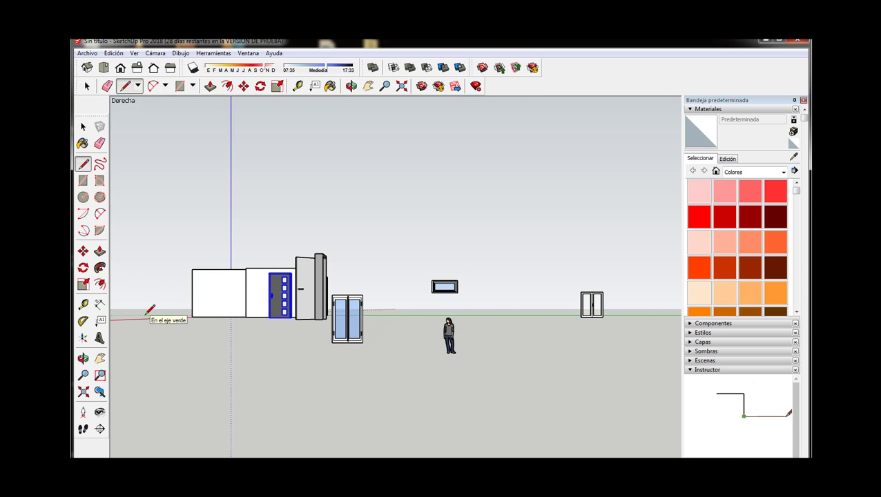
left_click(159, 315)
left_click(159, 283)
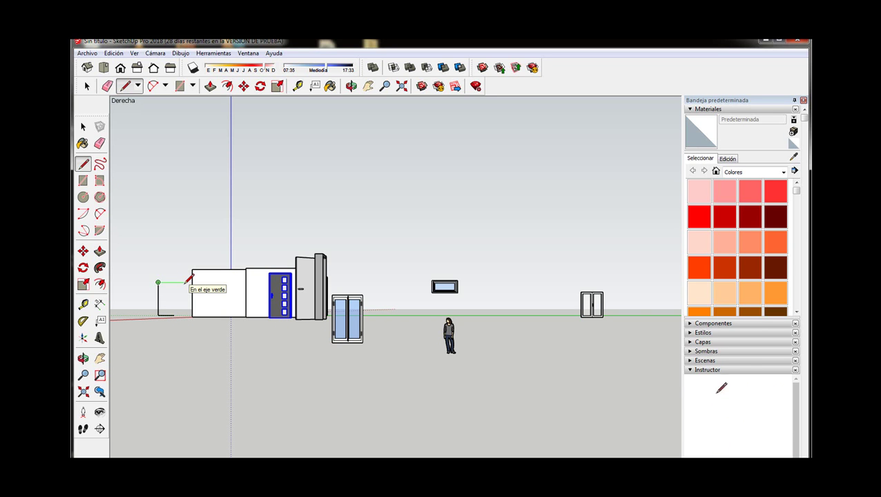
key("space")
left_click(166, 301)
key("m")
left_click(174, 315)
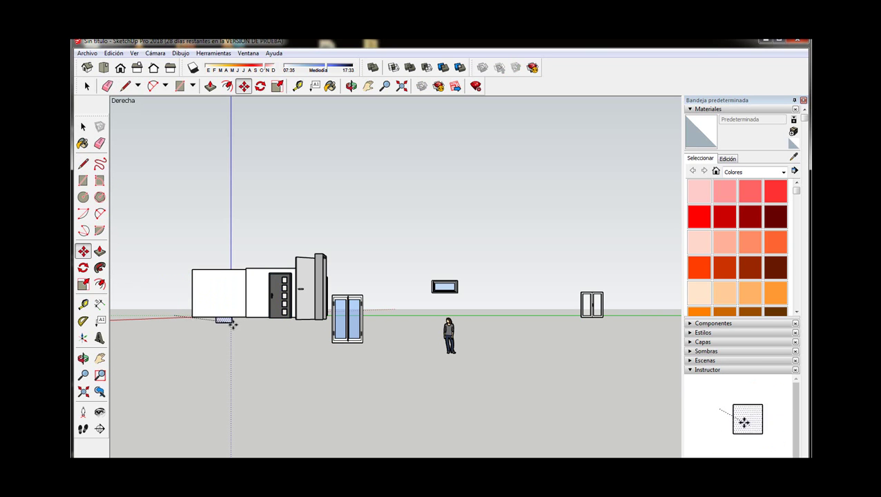
Step: Push the door face through the front wall to cut a doorway
mouse_move(241, 355)
middle_mouse_down()
mouse_move(336, 408)
mouse_move(328, 452)
middle_mouse_up()
scroll(336, 408, "up", 3)
scroll(336, 409, "up", 3)
scroll(313, 449, "up", 5)
key("p")
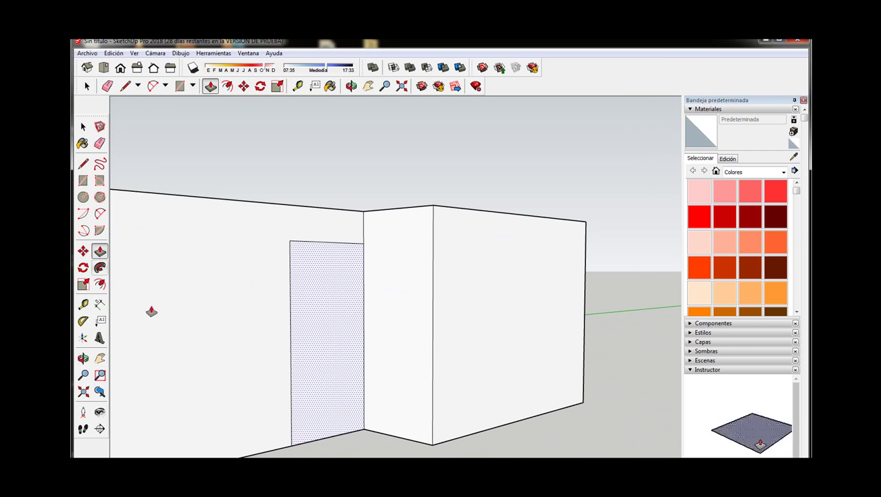
left_click_drag(311, 445, 304, 437)
scroll(305, 436, "down", 3)
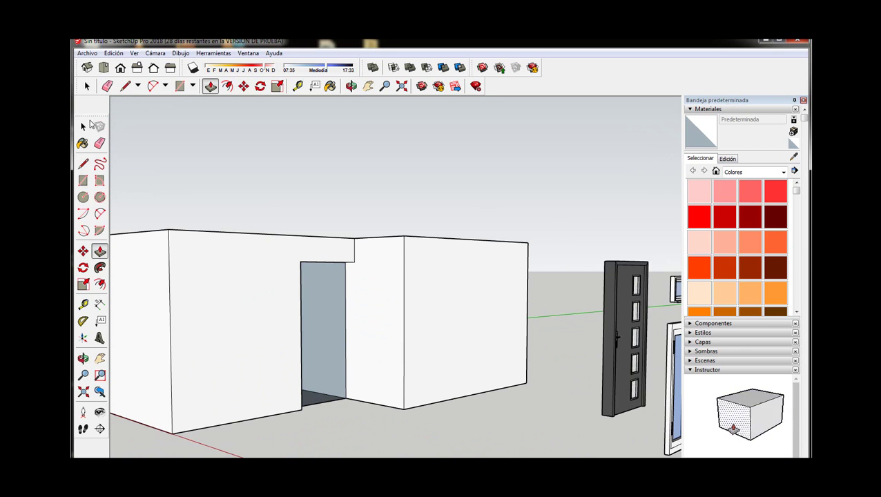
Step: Select the dark front door and move it into the new opening
left_click(83, 126)
left_click(625, 332)
middle_click_drag(625, 332, 483, 345)
scroll(275, 373, "up", 5)
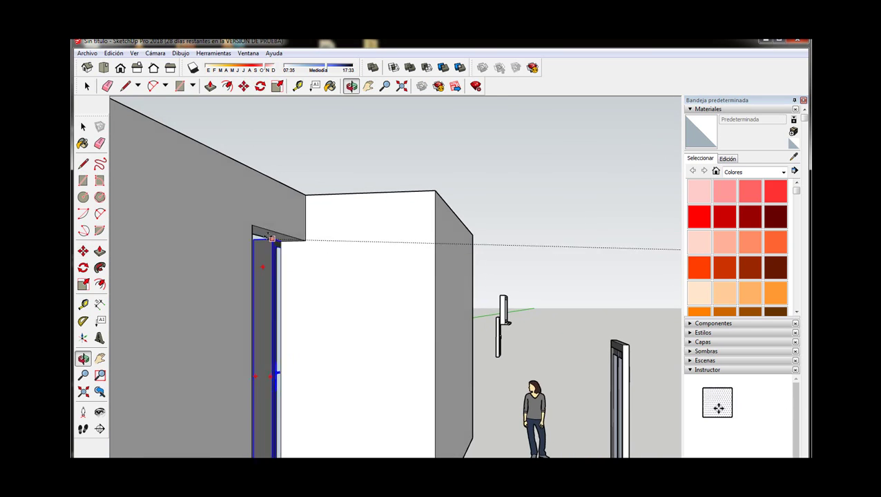
scroll(275, 373, "down", 3)
scroll(283, 429, "up", 5)
mouse_move(275, 373)
middle_mouse_down()
mouse_move(283, 429)
mouse_move(358, 311)
middle_mouse_up()
scroll(389, 190, "up", 2)
key("m")
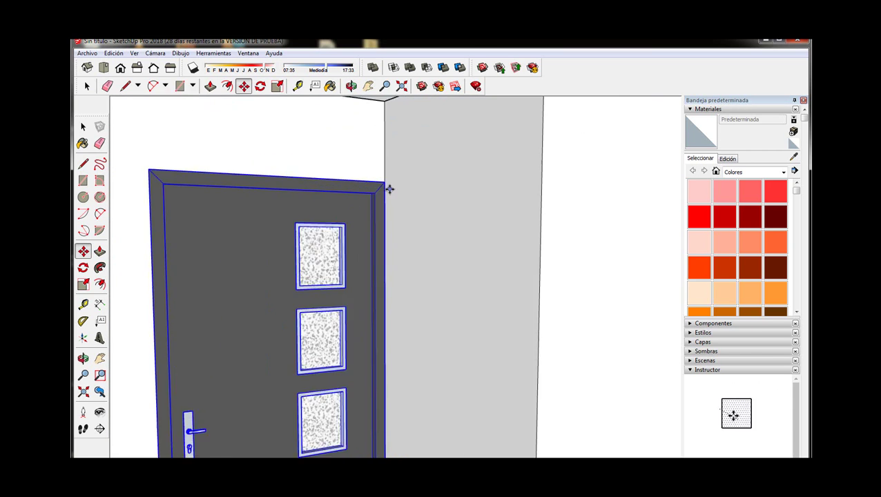
scroll(390, 190, "down", 5)
Step: Return to a 3D view of the house and select the white interior door
key("space")
mouse_move(531, 69)
middle_mouse_down()
mouse_move(299, 334)
mouse_move(529, 325)
mouse_move(457, 301)
middle_mouse_up()
scroll(457, 300, "down", 3)
left_click(626, 373)
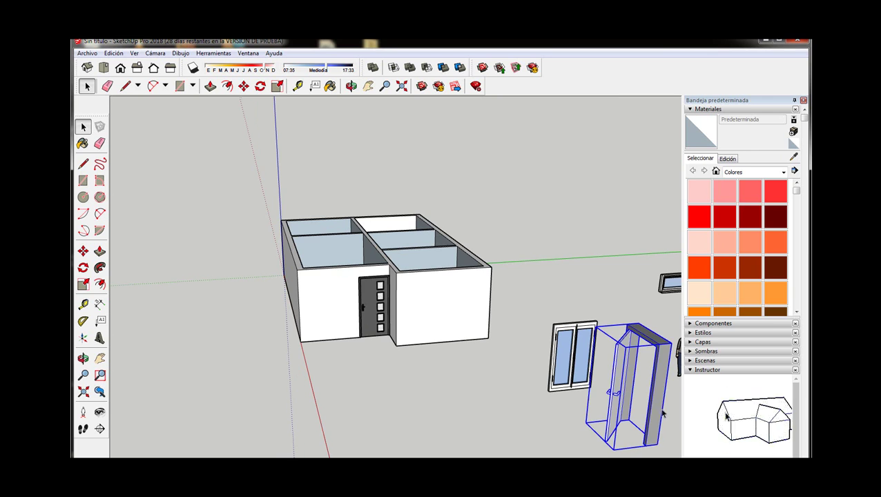
Step: Move the white interior door to the left, away from the house
key("m")
left_click(615, 341)
mouse_move(456, 366)
middle_mouse_down()
mouse_move(242, 315)
mouse_move(278, 360)
middle_mouse_up()
scroll(286, 295, "up", 5)
scroll(286, 295, "up", 3)
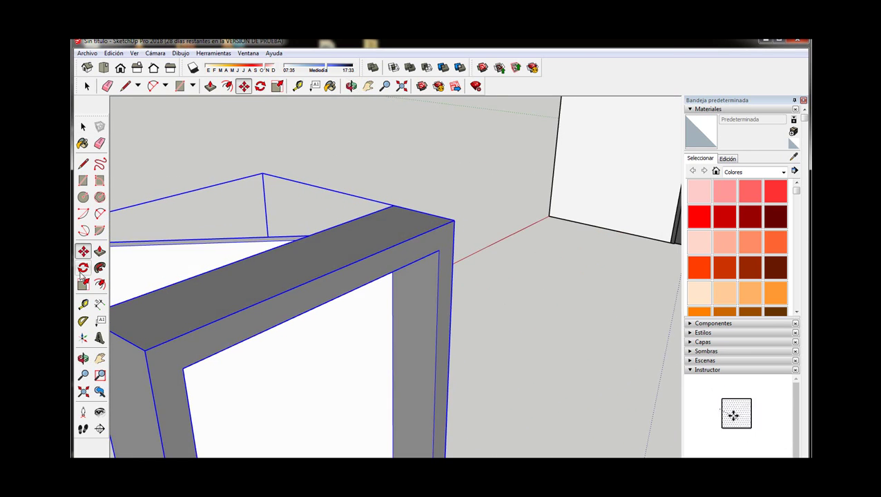
Step: Measure the door frame's top edge with the Tape Measure: 131.6cm
left_click(83, 304)
left_click(145, 351)
left_click(455, 220)
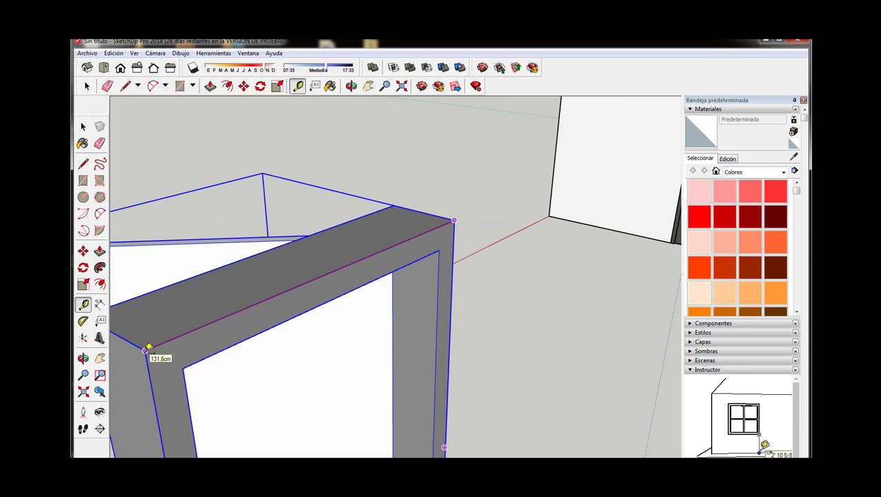
scroll(488, 336, "down", 5)
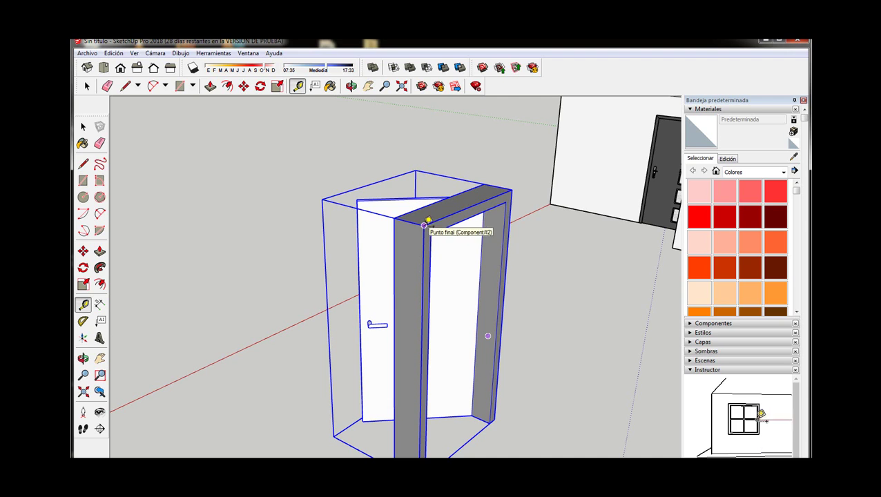
Step: Shrink the door twice by dragging its corner scale grips
left_click(83, 284)
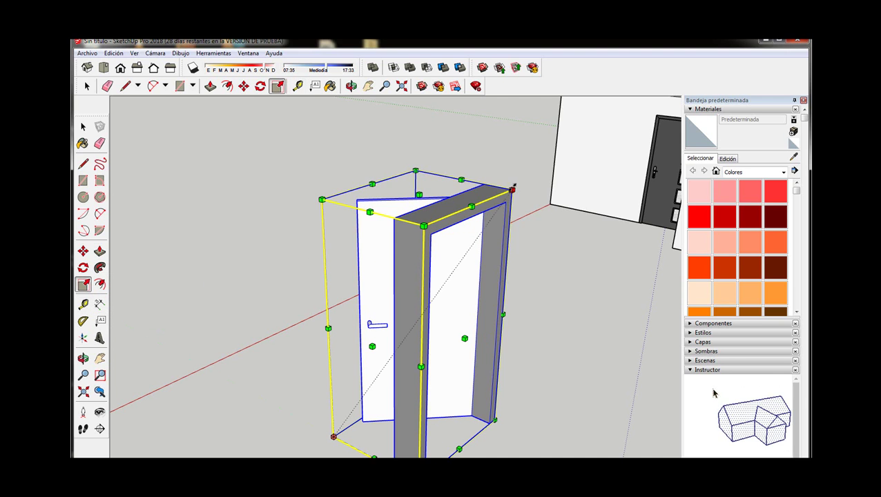
left_click_drag(512, 188, 494, 216)
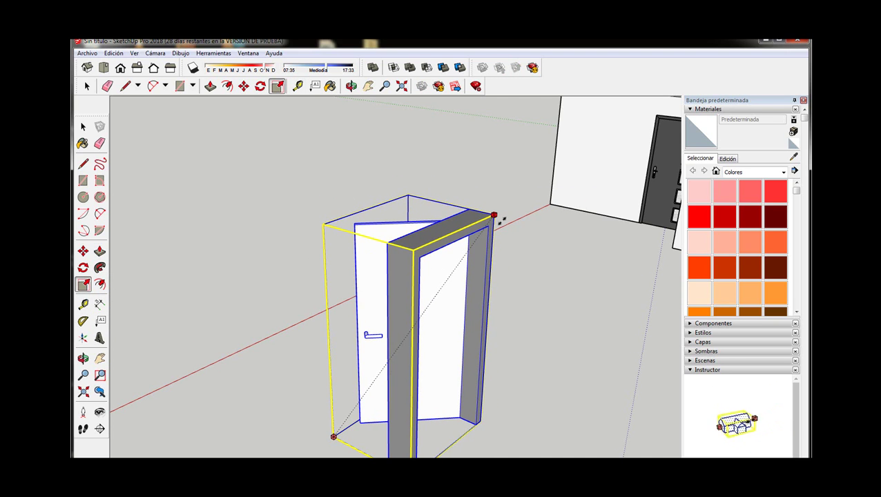
key("space")
key("l")
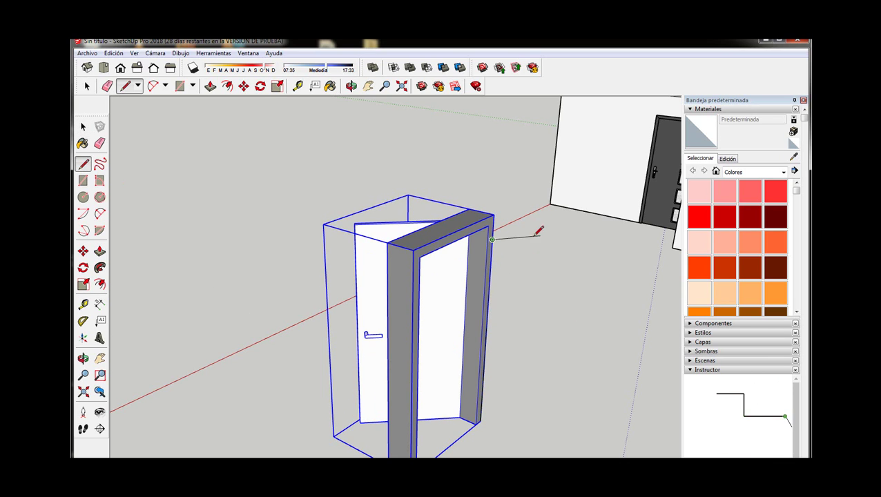
left_click(83, 284)
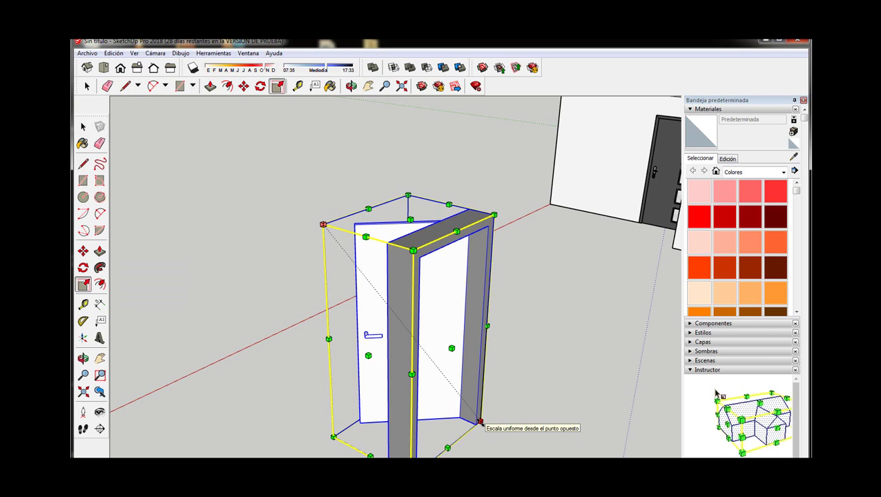
left_click_drag(494, 215, 478, 242)
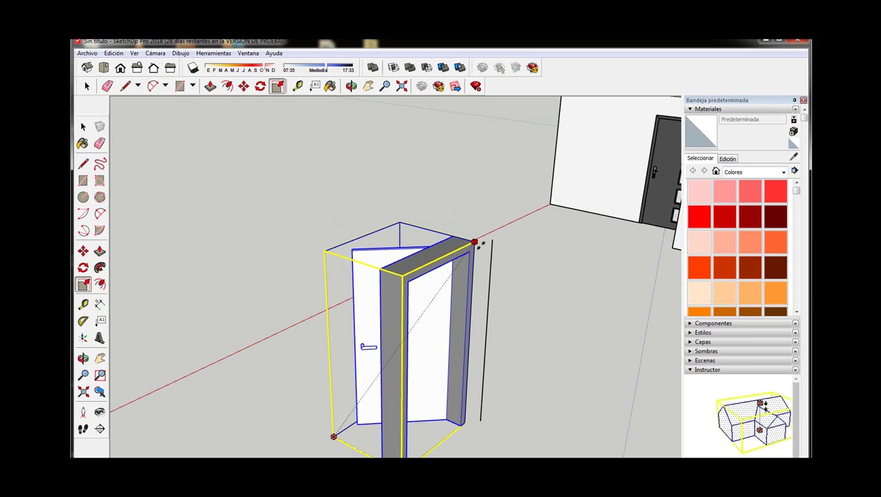
key("l")
Step: Switch between the Tape Measure, Select and Line tools while zooming around the door
key("t")
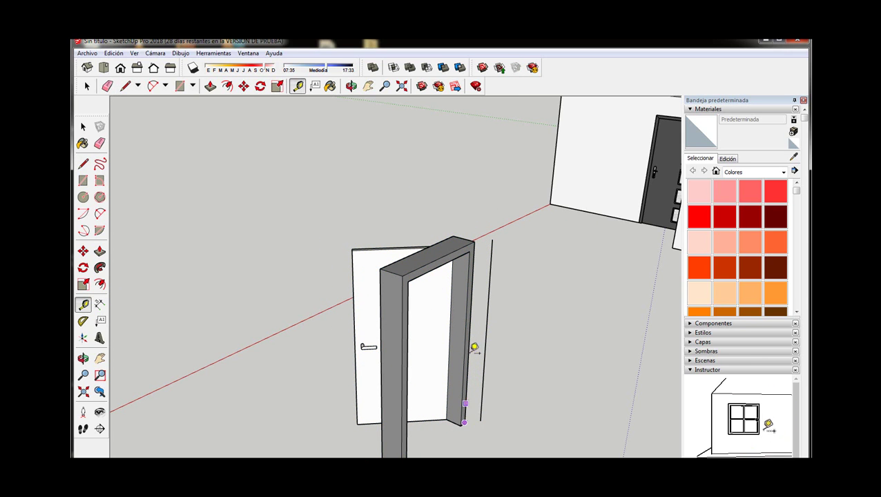
scroll(496, 242, "up", 3)
scroll(508, 255, "up", 2)
key("space")
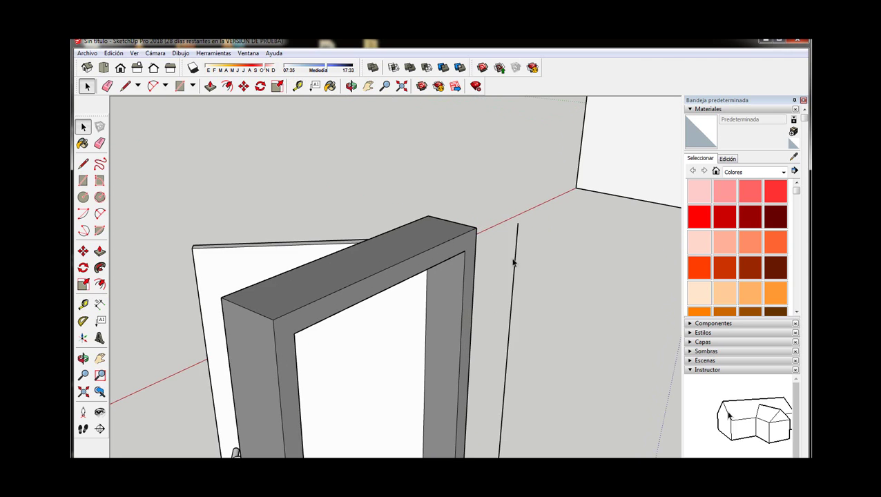
scroll(446, 200, "down", 2)
key("l")
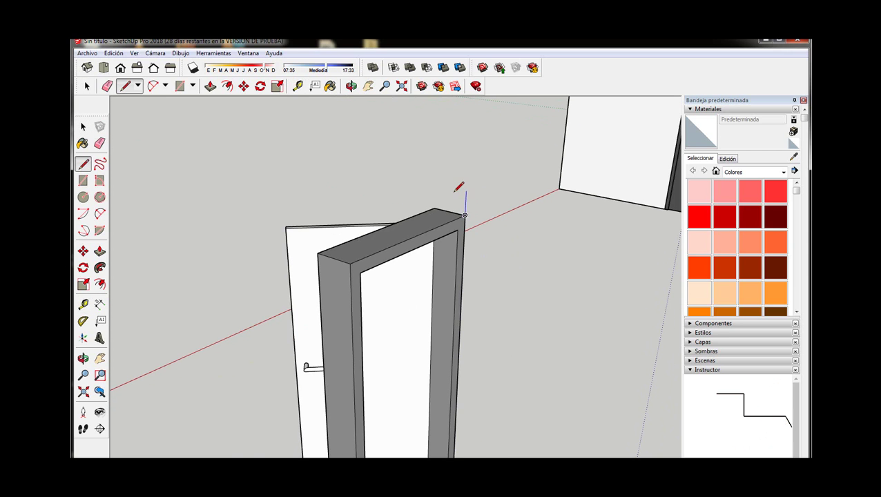
scroll(456, 192, "down", 1)
scroll(387, 211, "down", 2)
key("space")
Step: Select the interior door, try Scale and Move without changes, then clear the selection
left_click(464, 379)
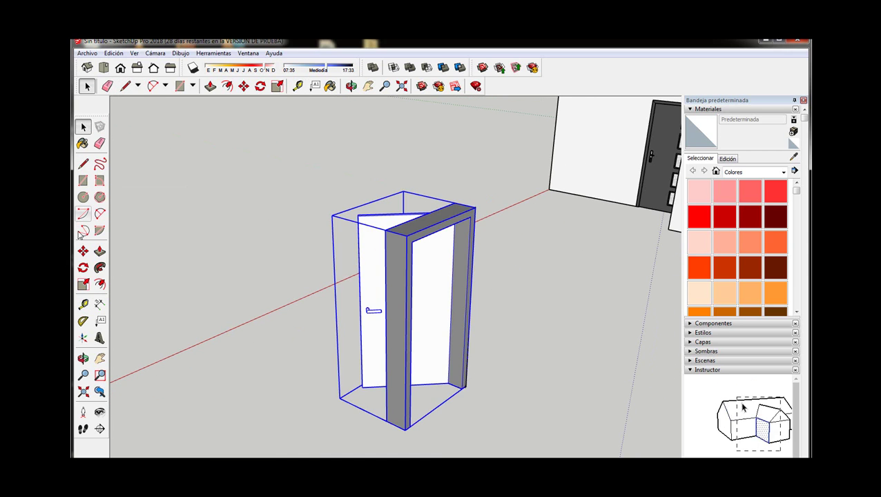
key("s")
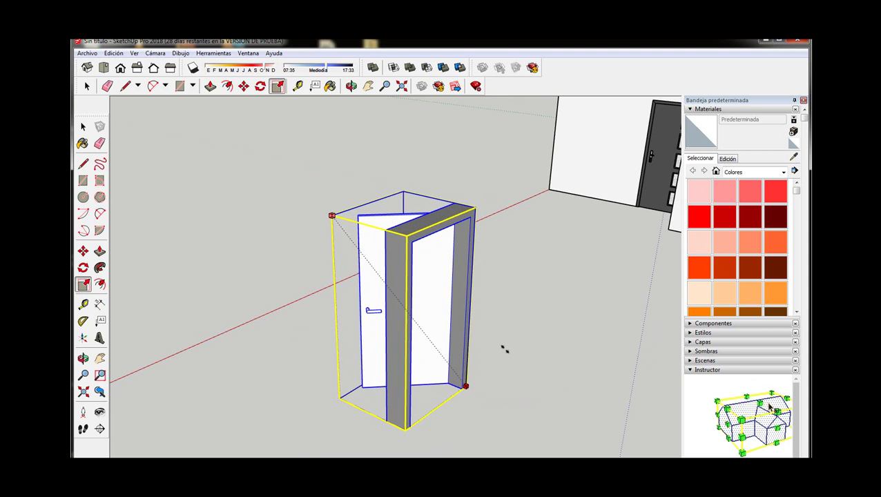
key("space")
key("m")
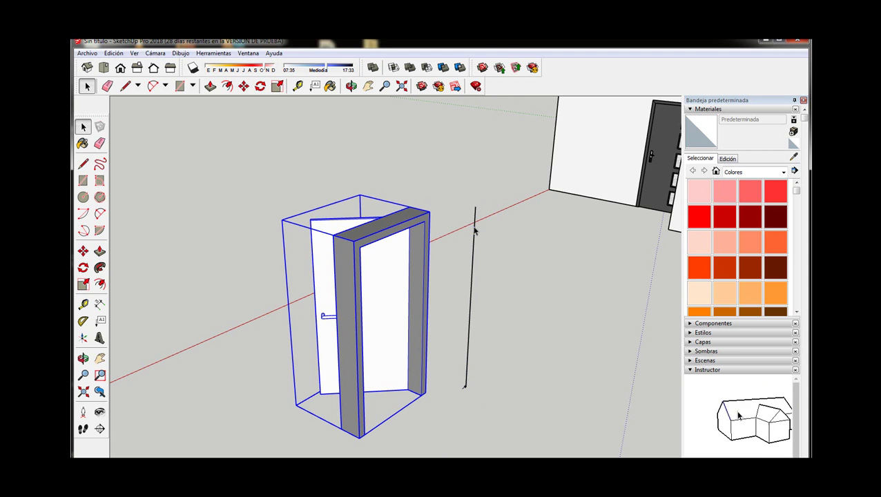
left_click(476, 401)
scroll(387, 262, "down", 3)
scroll(386, 290, "up", 4)
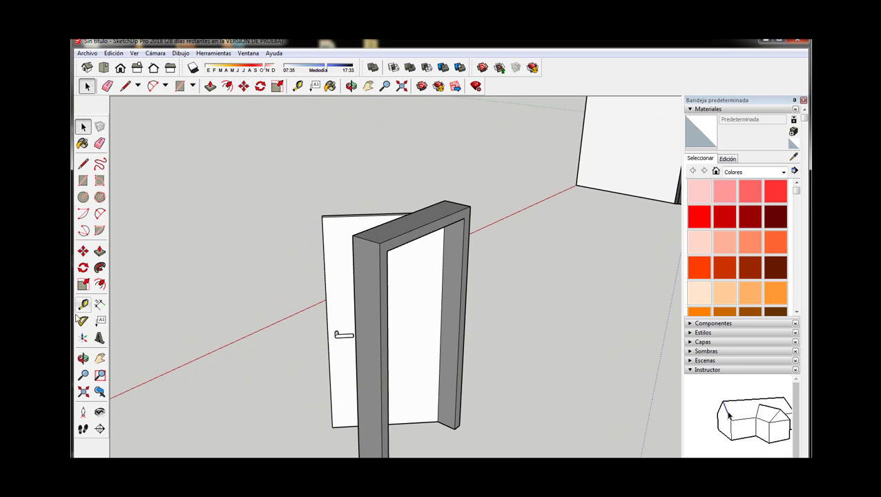
left_click(82, 305)
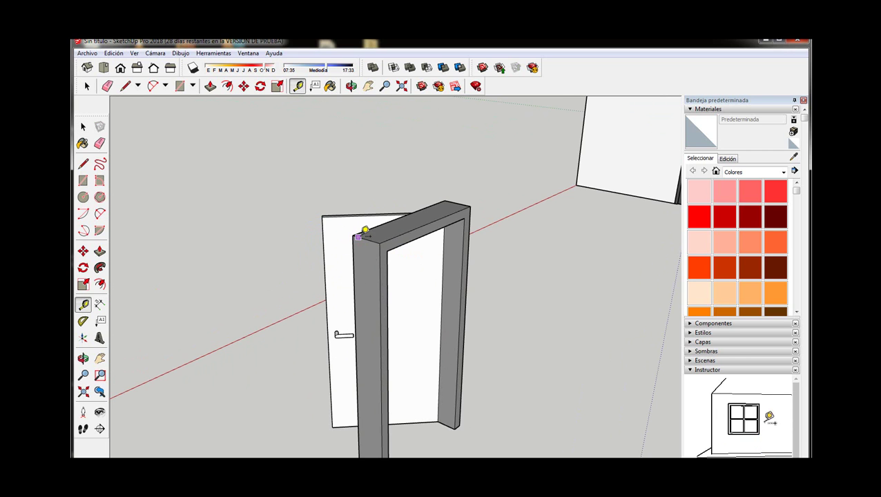
scroll(358, 236, "down", 2)
Step: Orbit to an angled view and measure the door's top edge at 90.0cm
key("space")
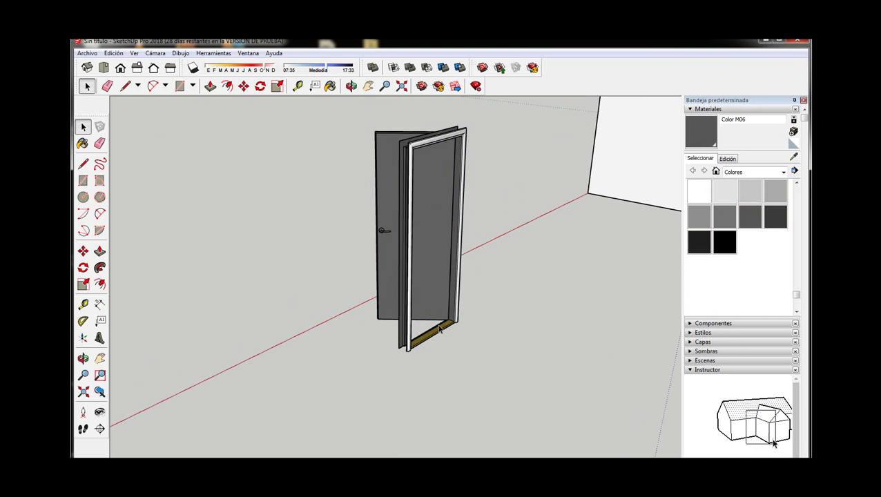
middle_click_drag(440, 331, 148, 285)
key("t")
scroll(442, 131, "up", 5)
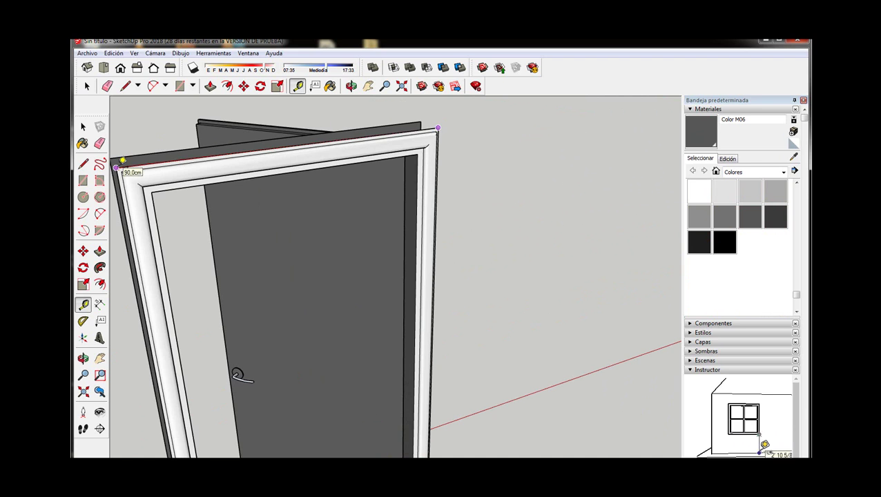
left_click(116, 167)
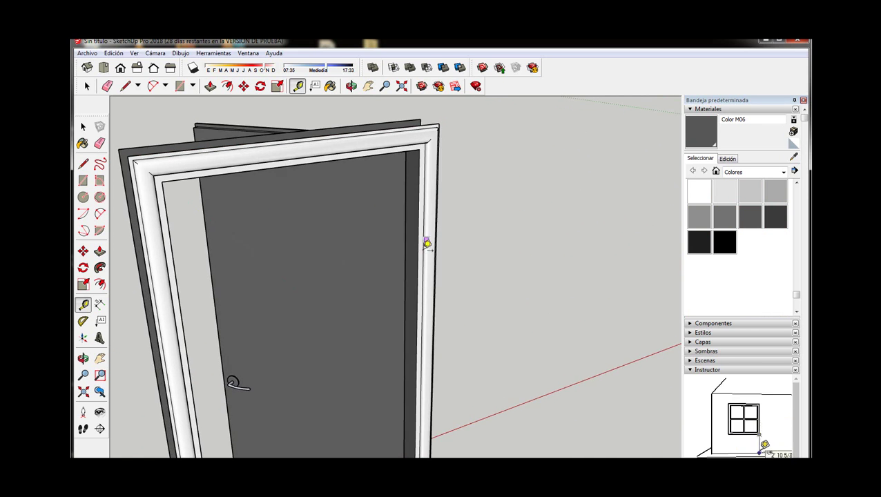
scroll(427, 244, "down", 3)
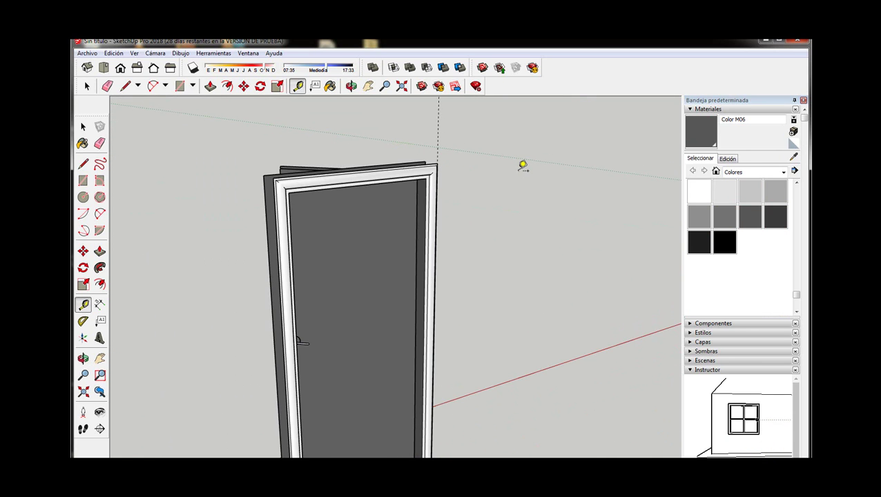
Step: Select the grey door with the Scale tool, then deselect it
left_click(83, 164)
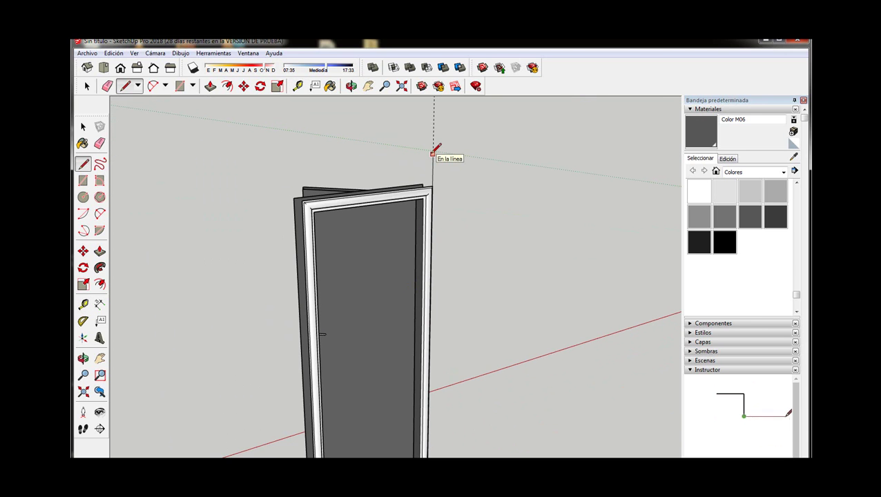
key("space")
left_click(366, 311)
key("s")
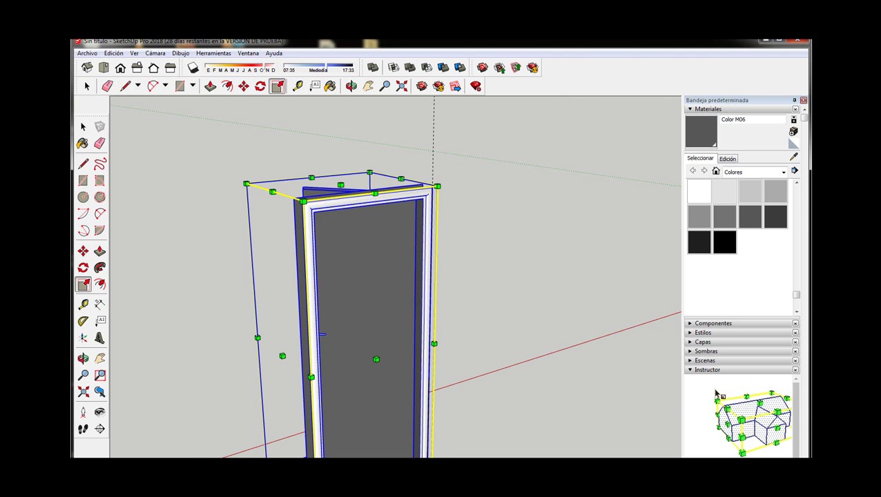
middle_click_drag(360, 222, 410, 250)
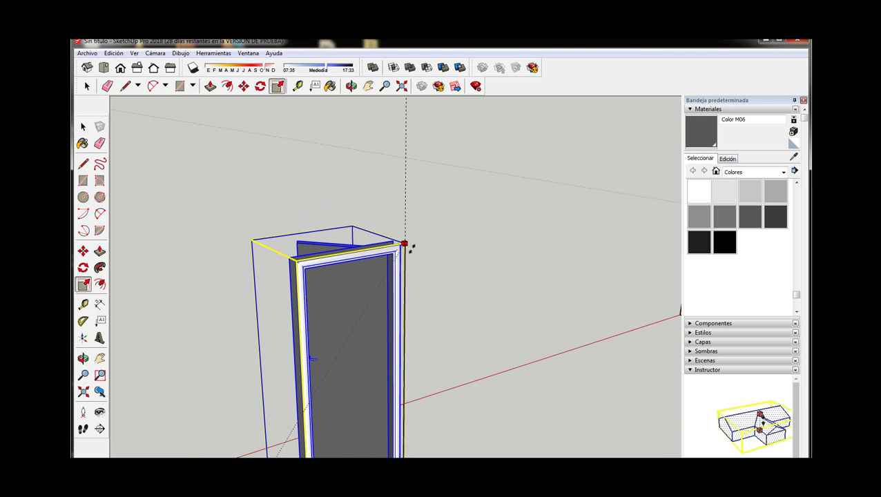
key("ctrl+t")
key("space")
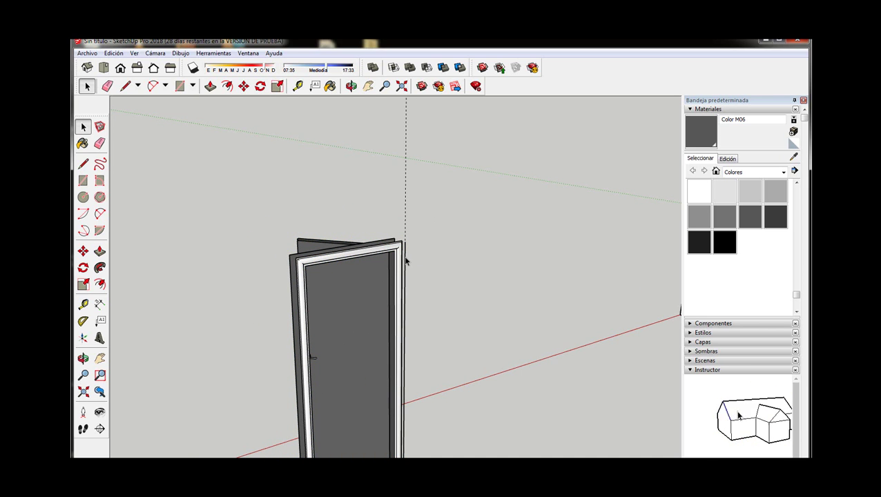
Step: Orbit and zoom to face the door's front and the nearby wall
key("t")
middle_click_drag(181, 308, 366, 210)
scroll(366, 210, "up", 3)
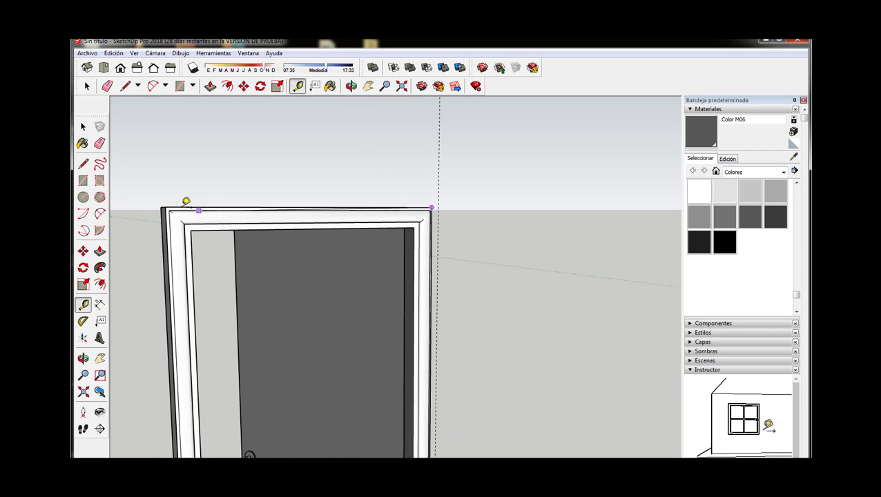
middle_click_drag(168, 200, 437, 216)
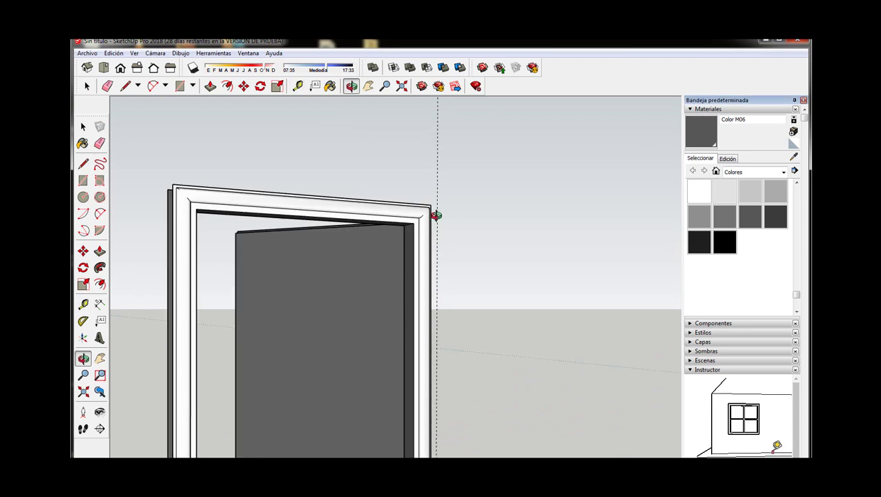
scroll(354, 240, "down", 3)
scroll(389, 210, "up", 3)
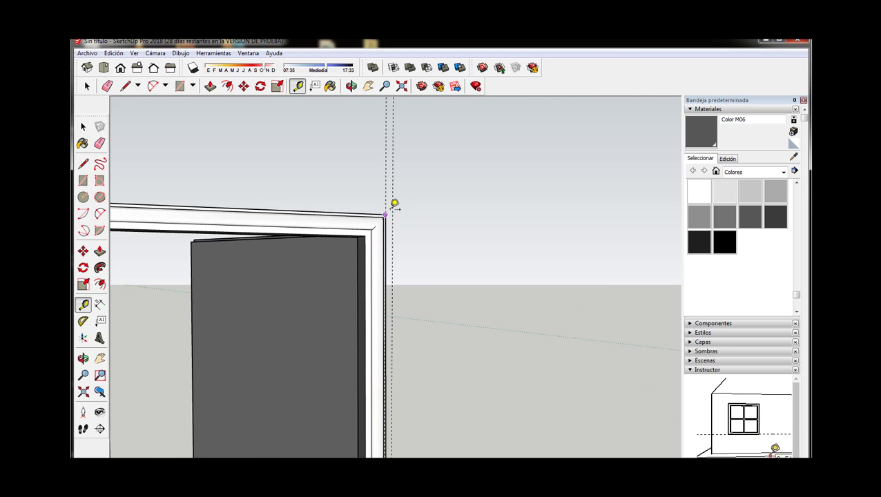
mouse_move(394, 204)
middle_mouse_down()
mouse_move(453, 252)
mouse_move(262, 272)
mouse_move(217, 286)
middle_mouse_up()
Step: Select the door and measure its frame width from the top-right corner (about 86.4 cm)
key("space")
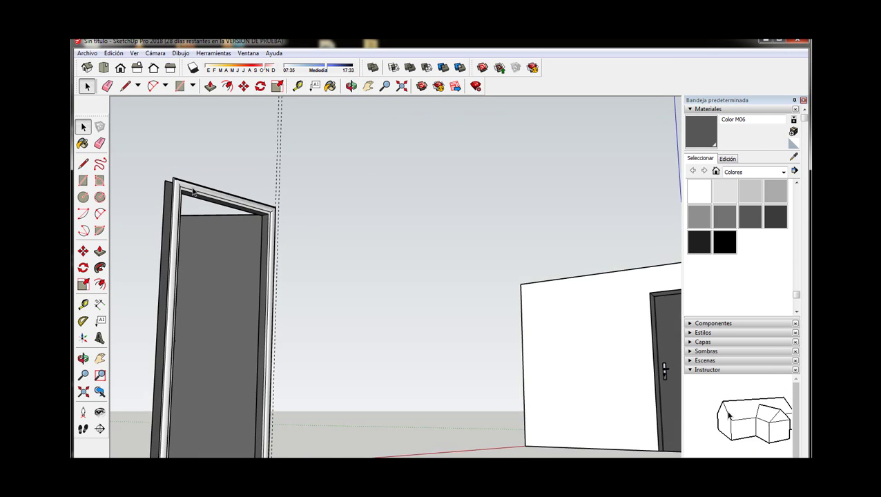
left_click(193, 192)
mouse_move(194, 192)
middle_mouse_down()
mouse_move(269, 290)
mouse_move(714, 394)
middle_mouse_up()
key("s")
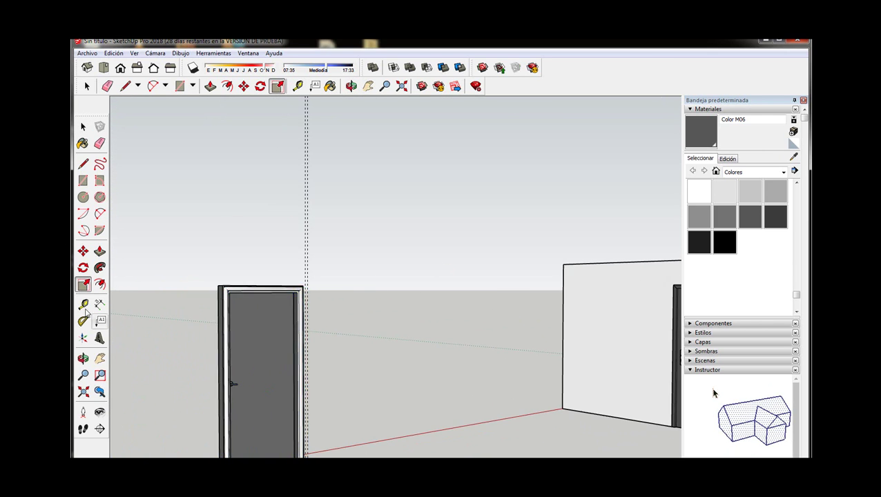
key("t")
scroll(235, 282, "up", 3)
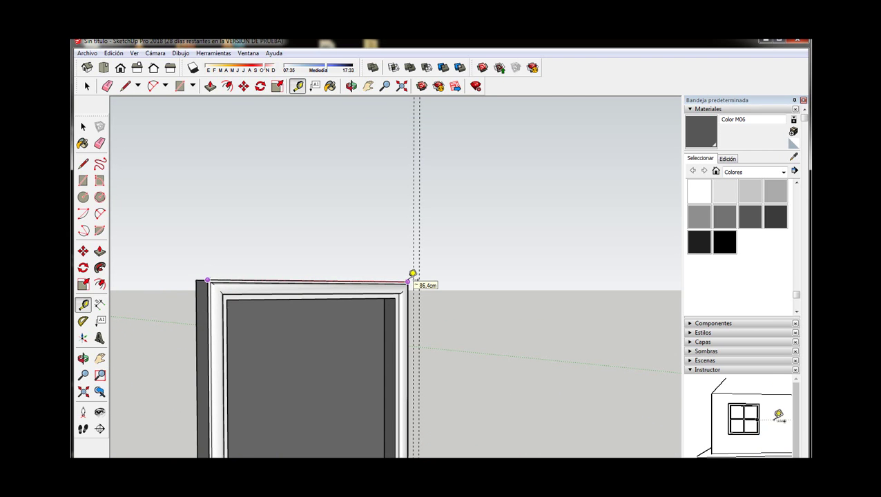
middle_click_drag(413, 241, 404, 283)
scroll(397, 276, "down", 3)
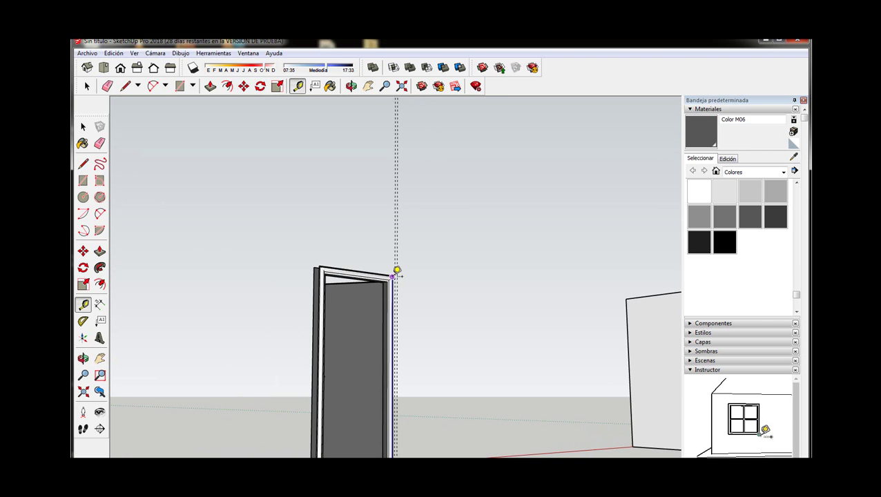
left_click(391, 277)
Step: Rotate the selected door around its vertical axis
key("space")
left_click(389, 378)
scroll(388, 378, "down", 1)
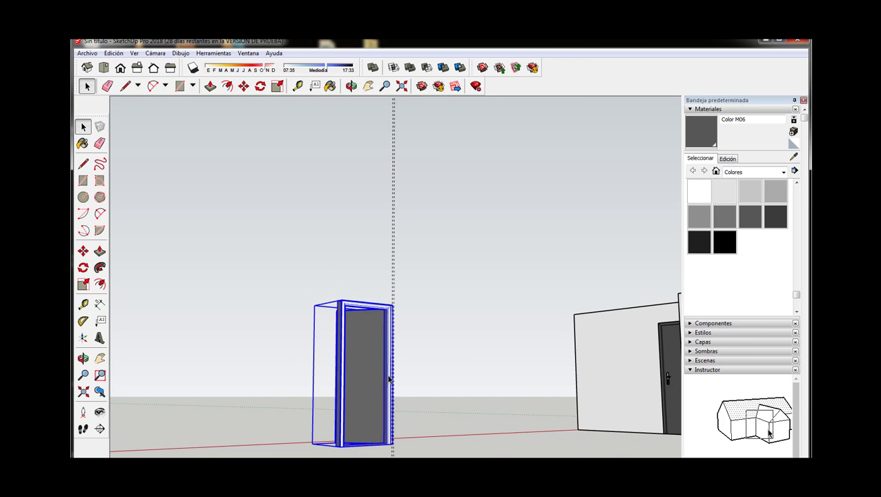
key("q")
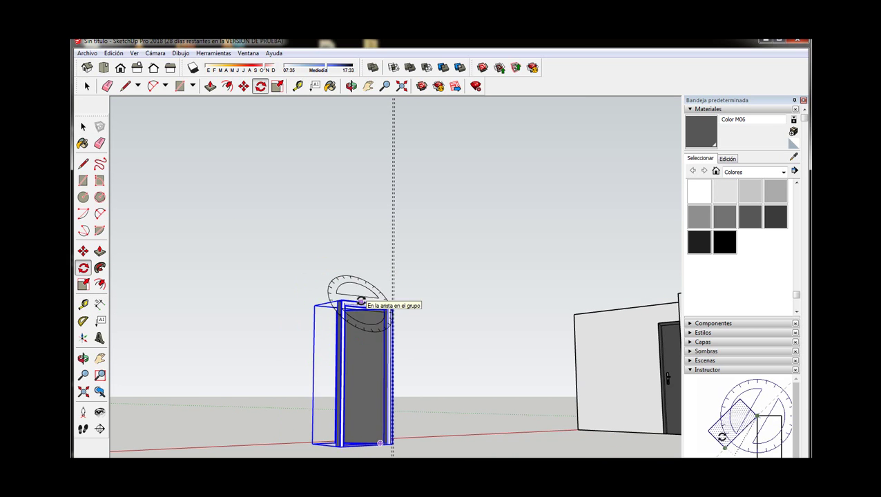
scroll(354, 295, "up", 1)
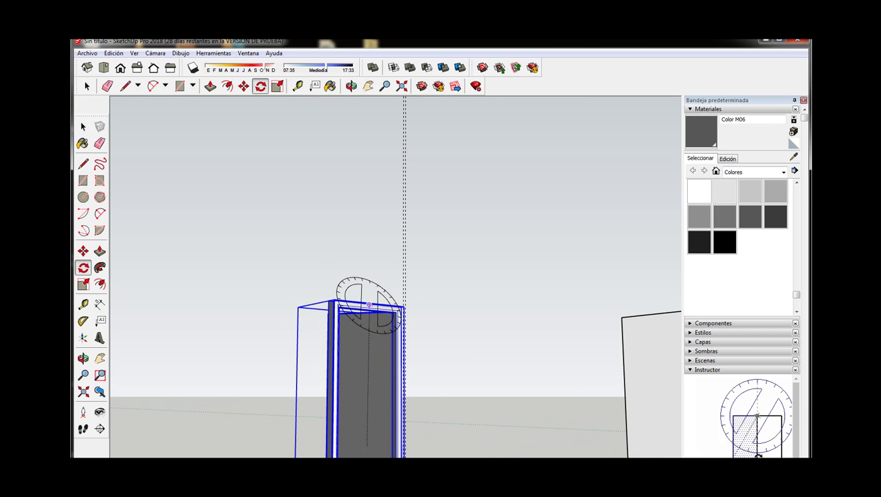
middle_click_drag(370, 304, 366, 386)
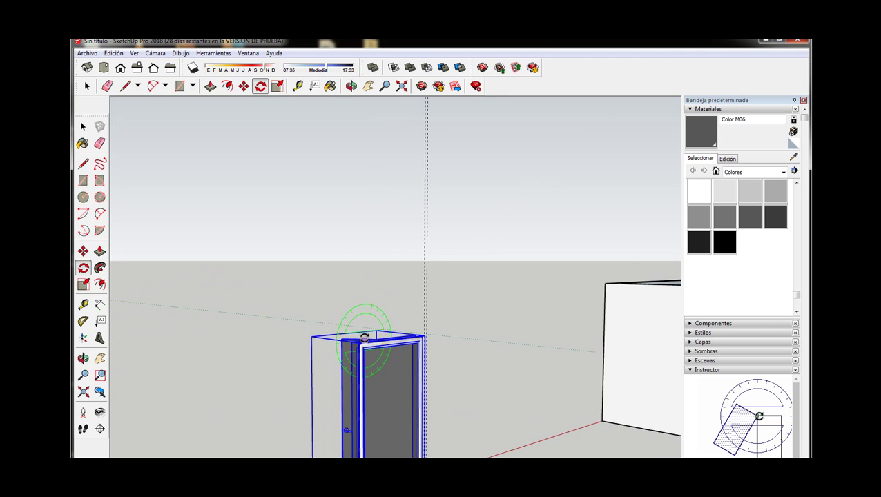
mouse_move(364, 315)
middle_mouse_down()
mouse_move(372, 450)
mouse_move(251, 349)
mouse_move(281, 350)
middle_mouse_up()
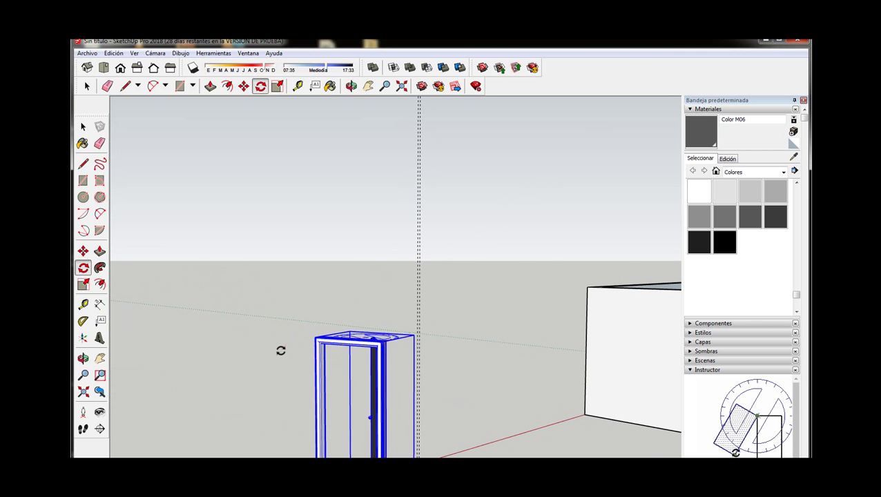
key("space")
Step: From a high view over the house, move the door into one of the rooms
scroll(366, 356, "down", 2)
key("o")
scroll(423, 334, "up", 2)
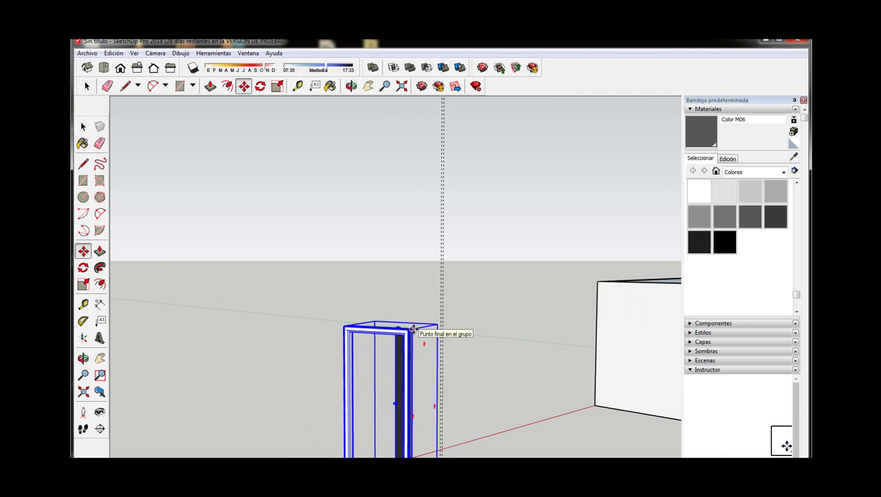
left_click_drag(423, 334, 528, 419)
key("m")
middle_click_drag(567, 275, 507, 306)
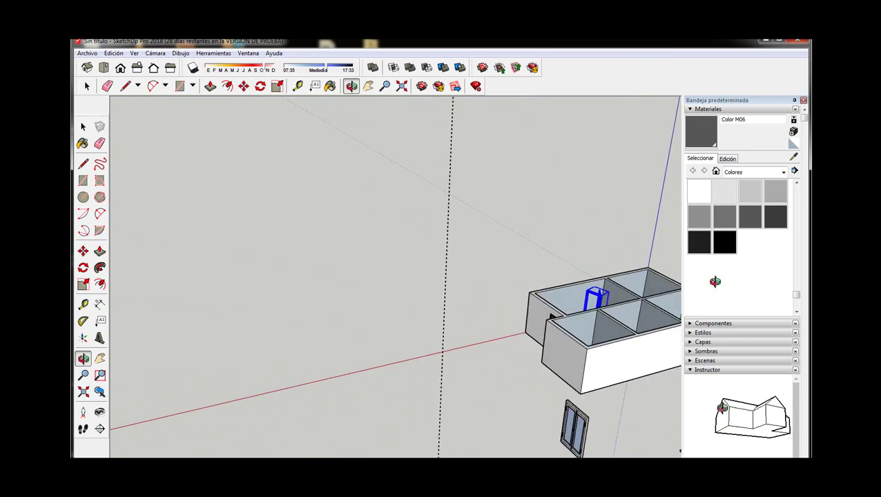
scroll(506, 306, "up", 4)
scroll(506, 306, "up", 2)
scroll(439, 269, "up", 2)
scroll(440, 269, "down", 1)
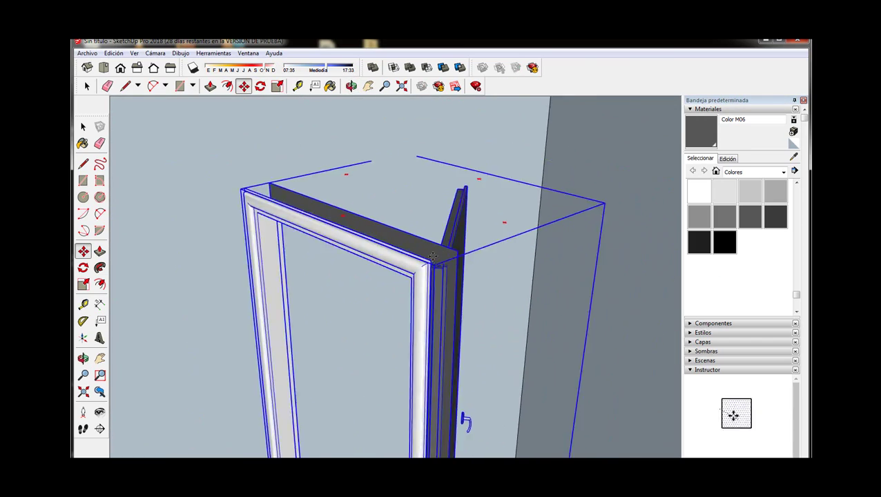
Step: Reposition the door inside the room, pushing it left against the wall
middle_click_drag(440, 269, 650, 260)
scroll(450, 193, "down", 3)
middle_click_drag(449, 193, 585, 401)
key("m")
scroll(380, 295, "up", 4)
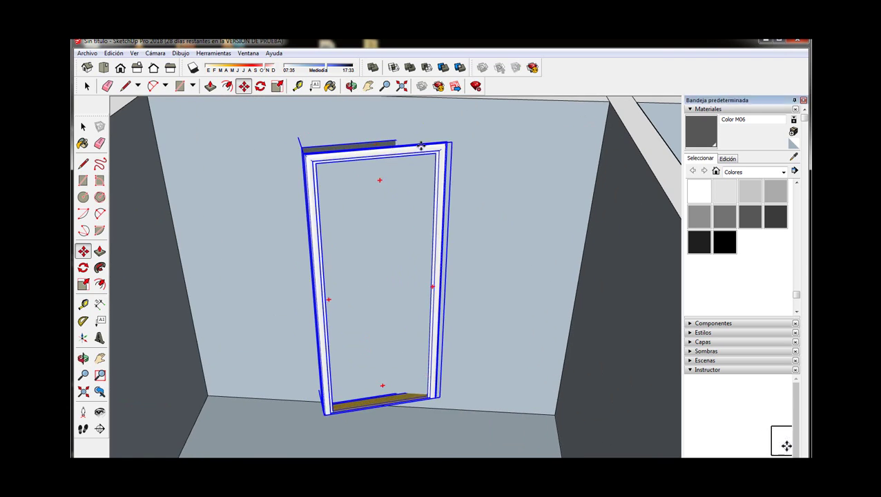
middle_click_drag(380, 295, 437, 243)
left_click_drag(438, 243, 315, 183)
key("space")
key("l")
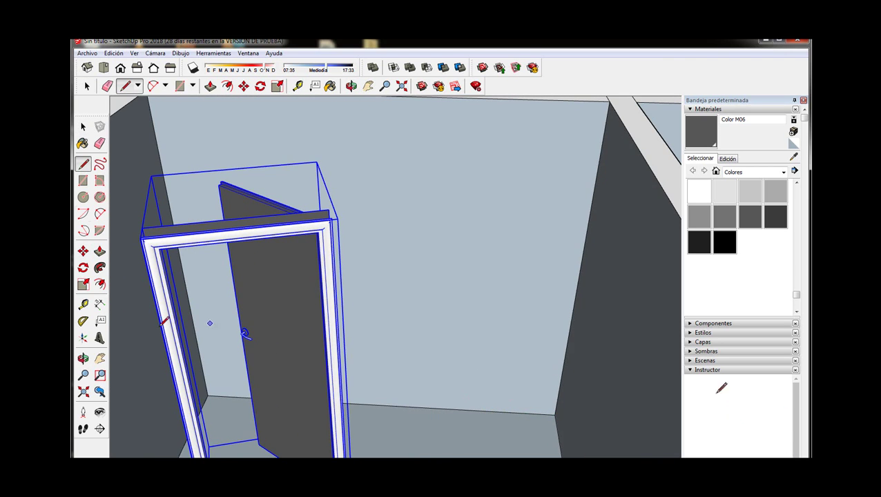
Step: Set up a straight-on Front elevation of the house for drawing
key("t")
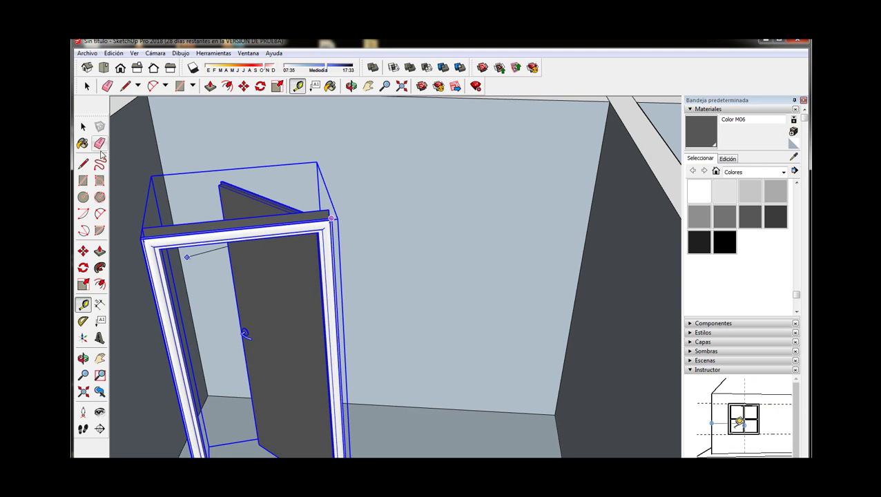
key("l")
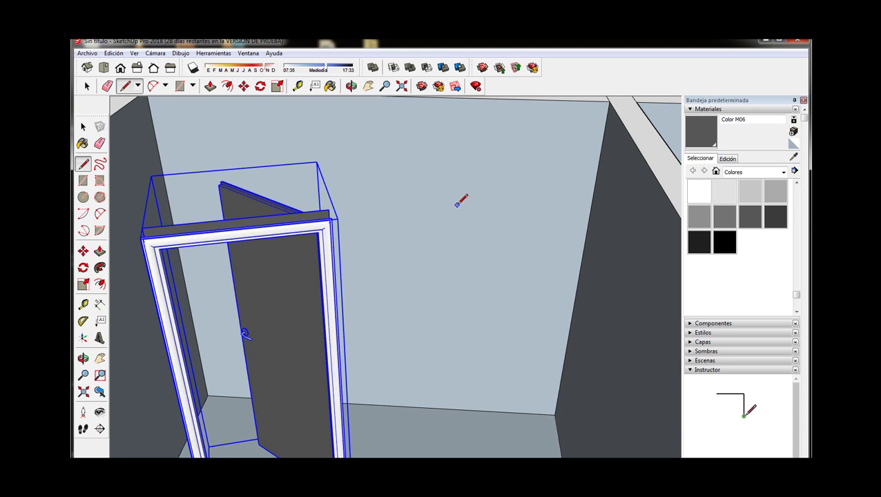
scroll(462, 200, "down", 5)
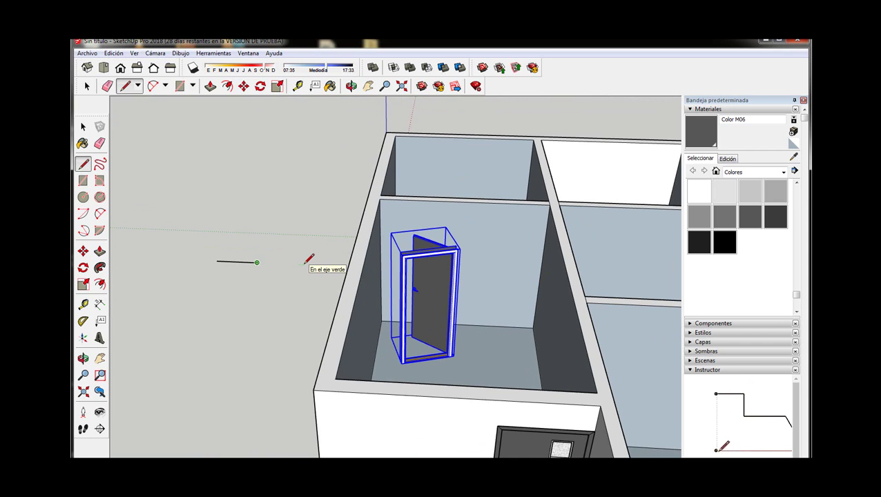
key("2")
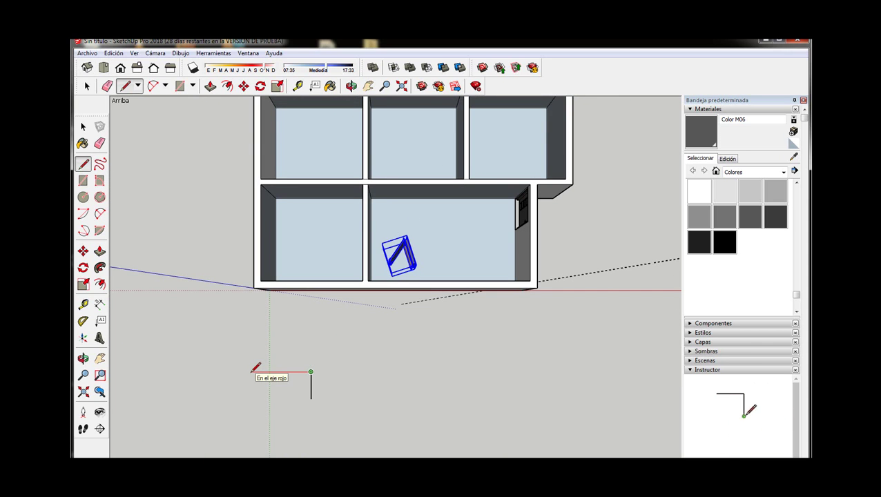
key("1")
key("space")
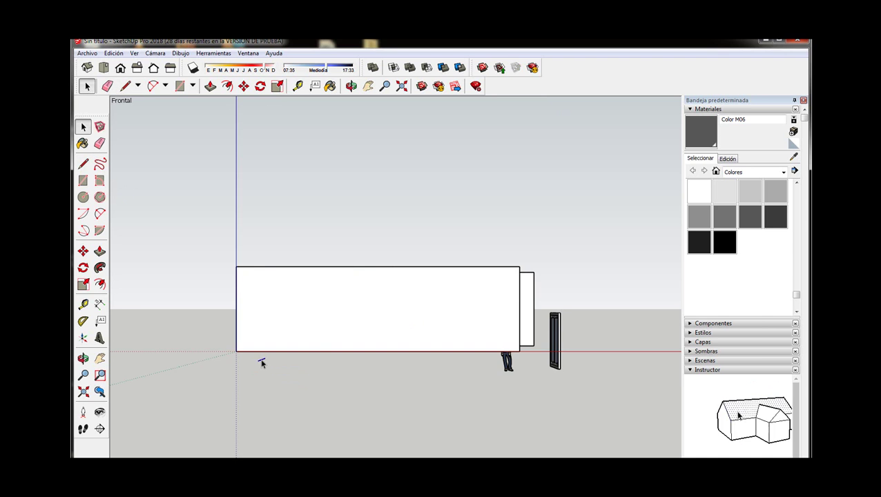
mouse_move(262, 362)
middle_mouse_down()
mouse_move(206, 386)
mouse_move(322, 413)
middle_mouse_up()
Step: Draw a closed door-sized rectangle beside the house and move it toward the wall
left_click(121, 70)
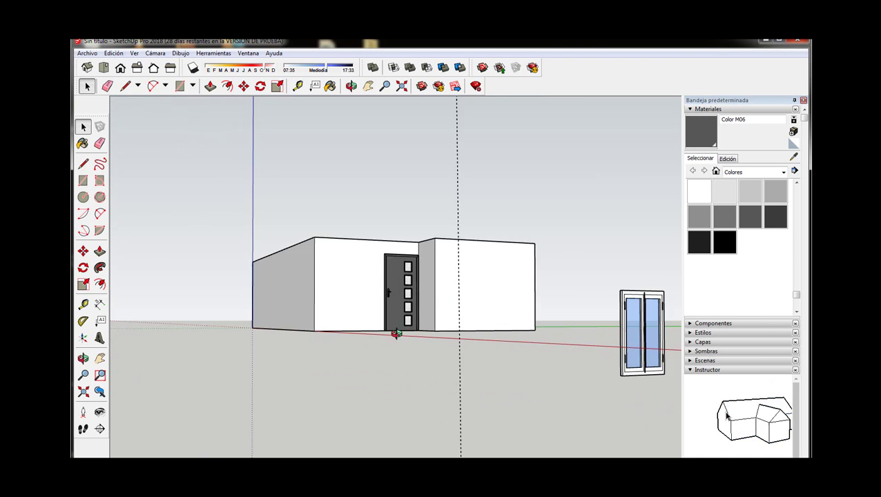
left_click(83, 165)
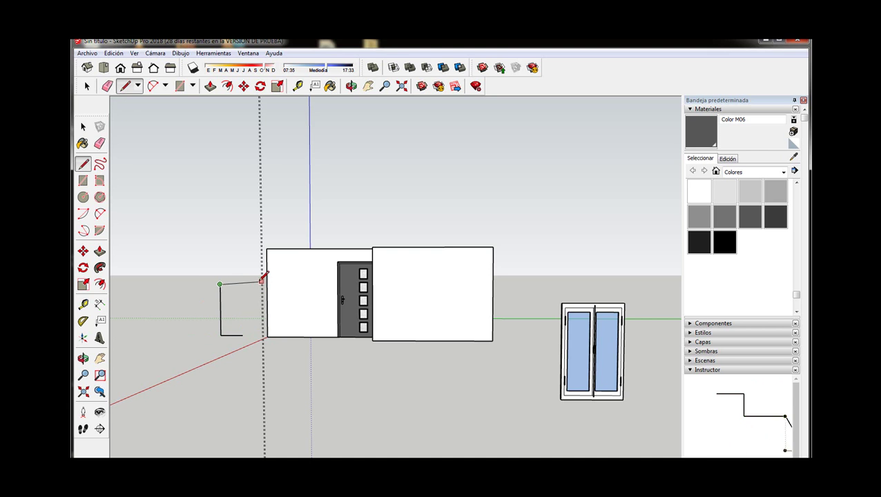
left_click(241, 335)
key("m")
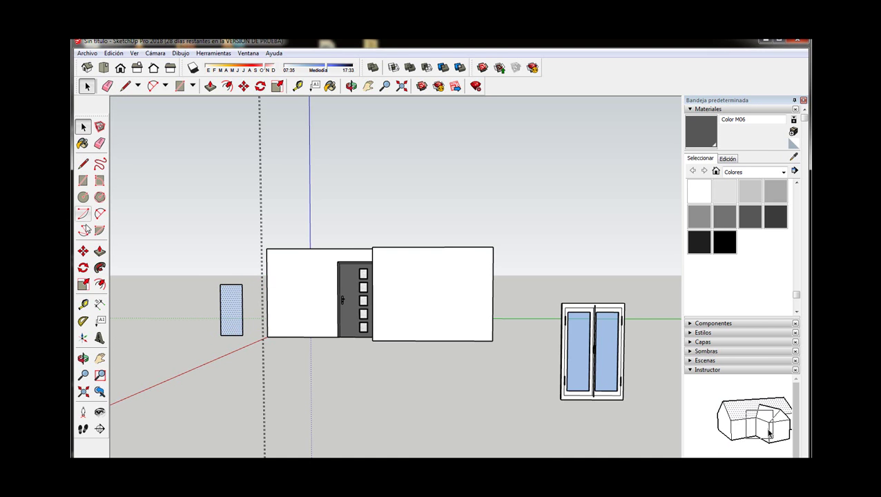
mouse_move(241, 335)
middle_mouse_down()
mouse_move(282, 348)
mouse_move(486, 339)
middle_mouse_up()
scroll(459, 348, "up", 5)
Step: Move the rectangle onto the wall and push it through to cut the doorway opening
scroll(459, 348, "up", 2)
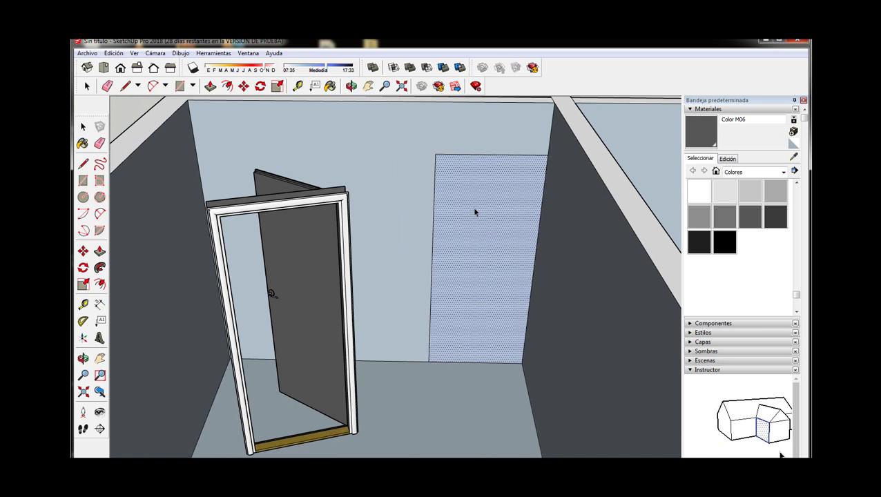
scroll(472, 206, "down", 3)
left_click_drag(502, 271, 512, 353)
left_click(100, 251)
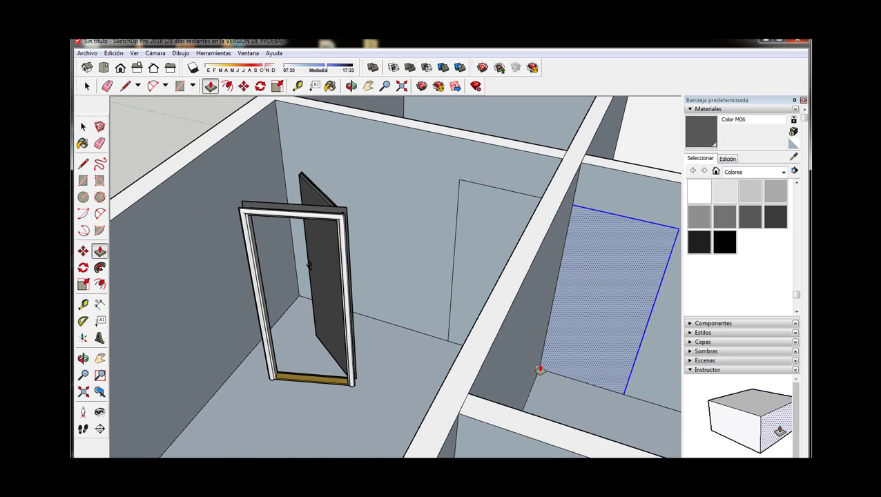
left_click_drag(588, 356, 457, 341)
left_click(457, 341)
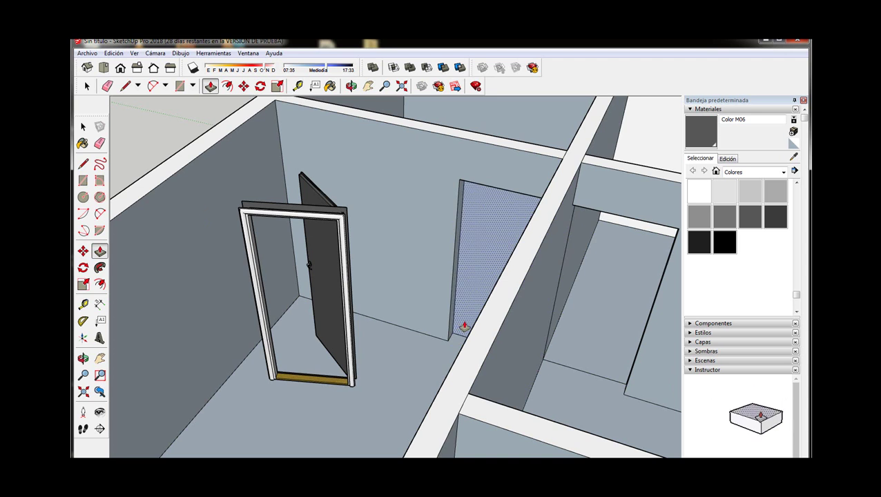
Step: Select the door and orbit in close to see the whole door
middle_click_drag(465, 326, 415, 263)
key("space")
left_click(358, 215)
key("q")
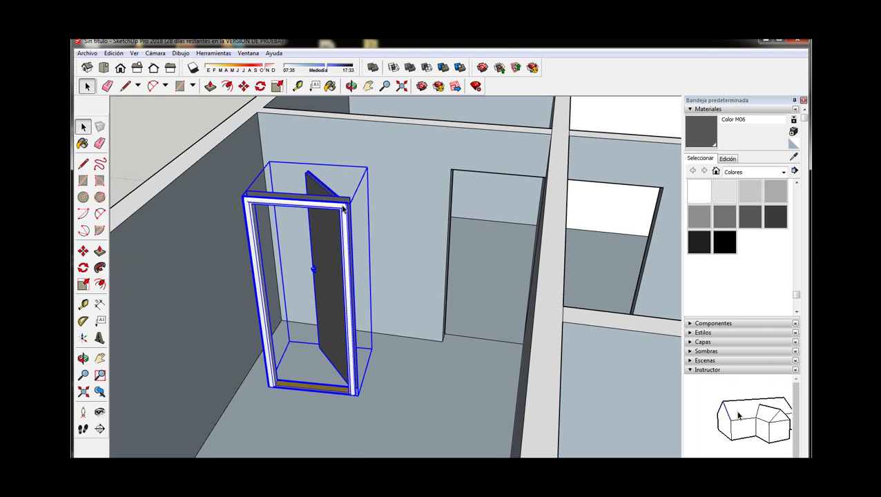
middle_click_drag(293, 180, 171, 177)
key("m")
scroll(266, 213, "up", 2)
scroll(348, 169, "up", 3)
scroll(348, 168, "down", 5)
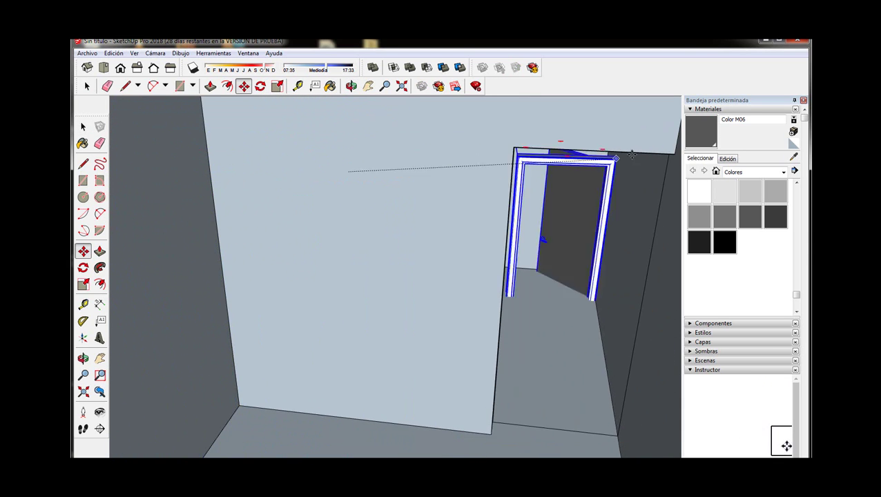
scroll(567, 228, "up", 2)
middle_click_drag(566, 228, 608, 230)
Step: Move the door into the wall opening and orbit to check its alignment
left_click(425, 204)
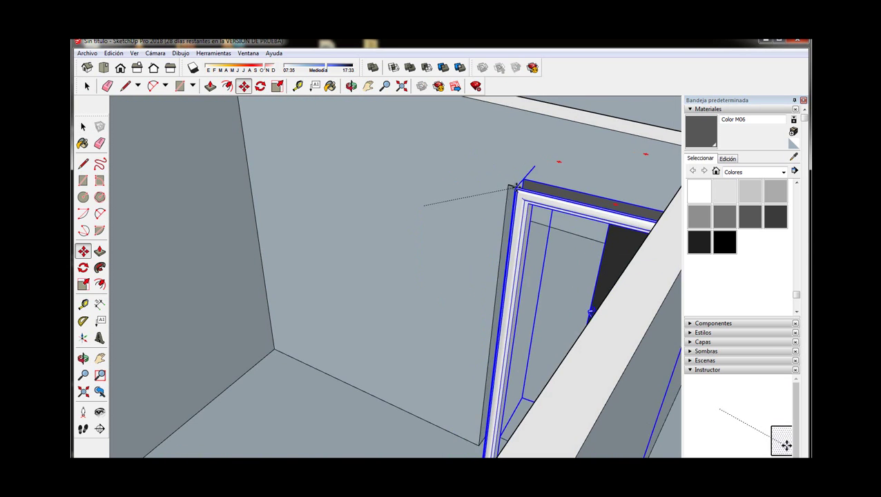
mouse_move(482, 197)
middle_mouse_down()
mouse_move(409, 274)
mouse_move(372, 355)
middle_mouse_up()
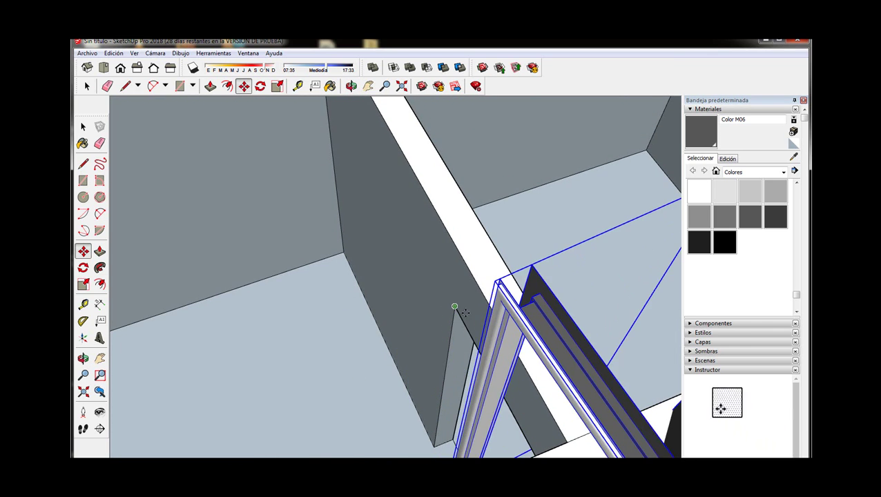
scroll(455, 304, "down", 3)
middle_click_drag(600, 348, 484, 290)
scroll(440, 265, "up", 4)
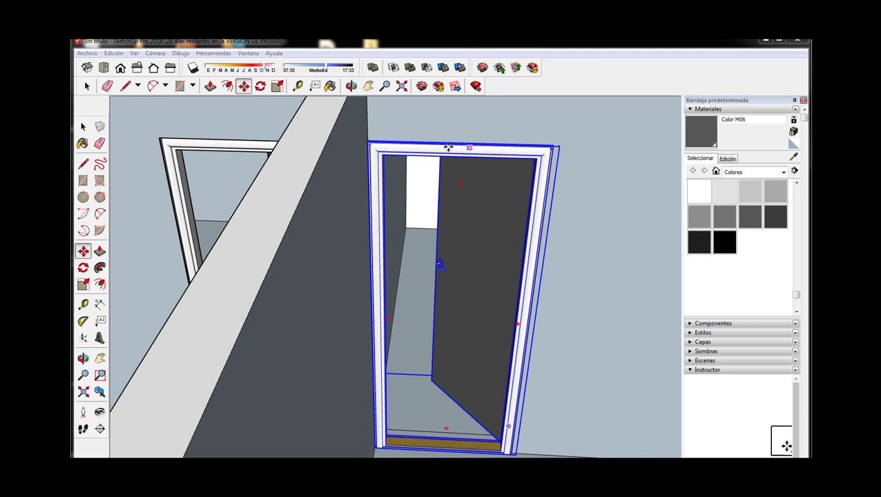
mouse_move(448, 146)
middle_mouse_down()
mouse_move(417, 132)
mouse_move(344, 429)
mouse_move(407, 360)
middle_mouse_up()
Step: Orbit and zoom around the door frame to inspect it from several angles
scroll(374, 396, "up", 3)
key("space")
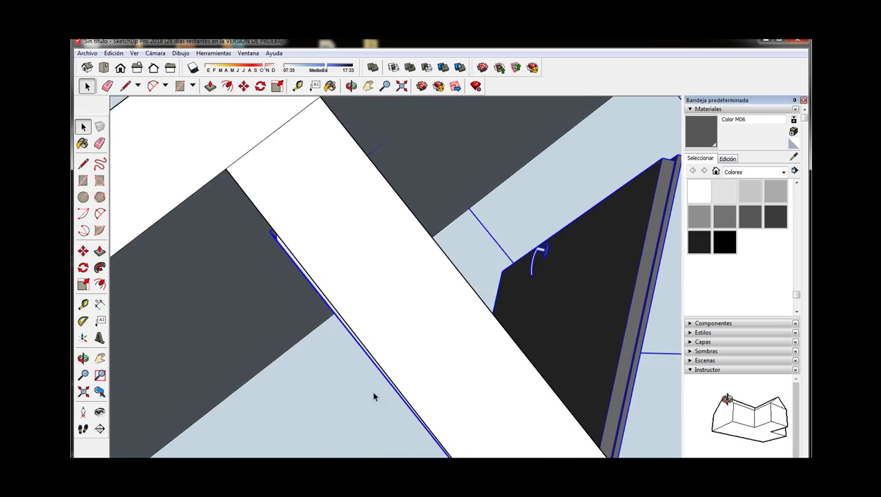
mouse_move(374, 397)
middle_mouse_down()
mouse_move(502, 295)
mouse_move(415, 346)
mouse_move(377, 319)
middle_mouse_up()
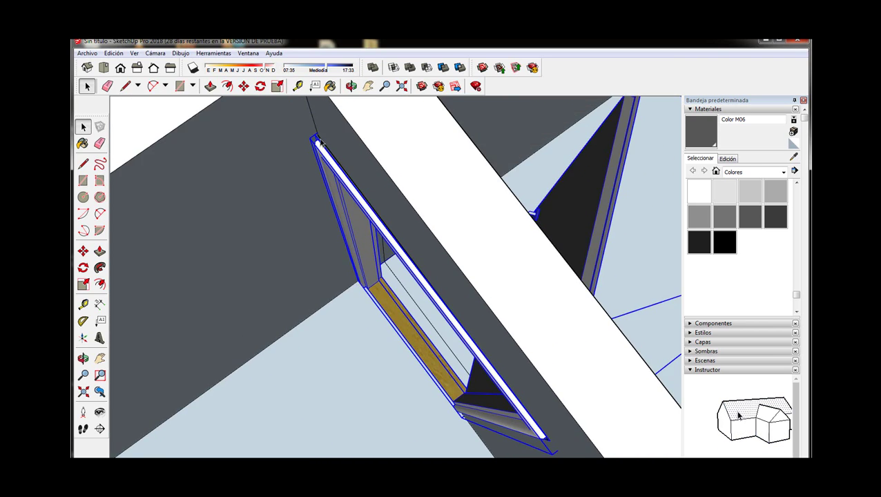
middle_click_drag(320, 142, 303, 138)
key("q")
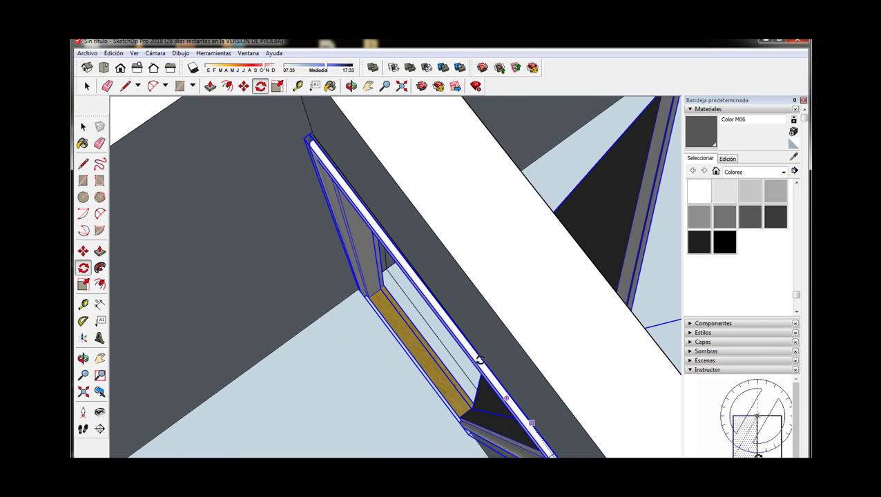
mouse_move(480, 360)
middle_mouse_down()
mouse_move(404, 306)
mouse_move(506, 216)
mouse_move(424, 164)
middle_mouse_up()
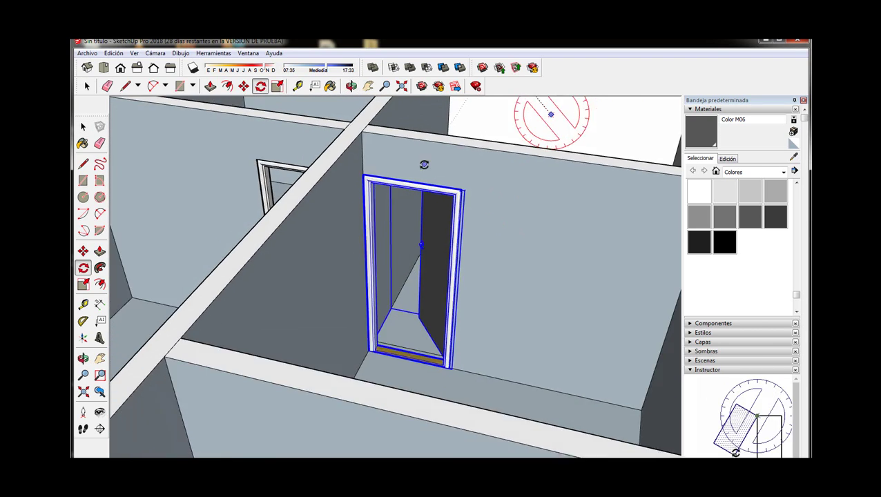
scroll(596, 269, "down", 5)
key("space")
mouse_move(595, 269)
middle_mouse_down()
mouse_move(293, 366)
mouse_move(262, 299)
middle_mouse_up()
scroll(445, 150, "up", 6)
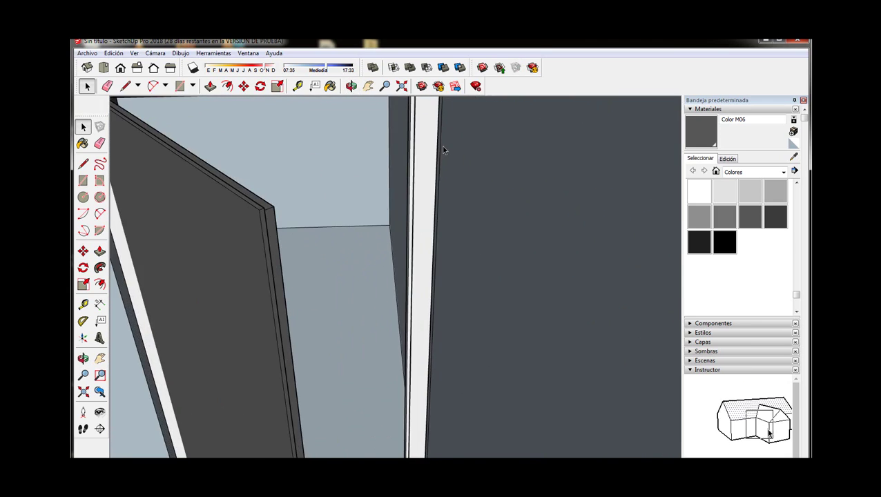
scroll(466, 303, "down", 5)
scroll(459, 220, "up", 2)
scroll(455, 174, "up", 4)
scroll(456, 228, "down", 3)
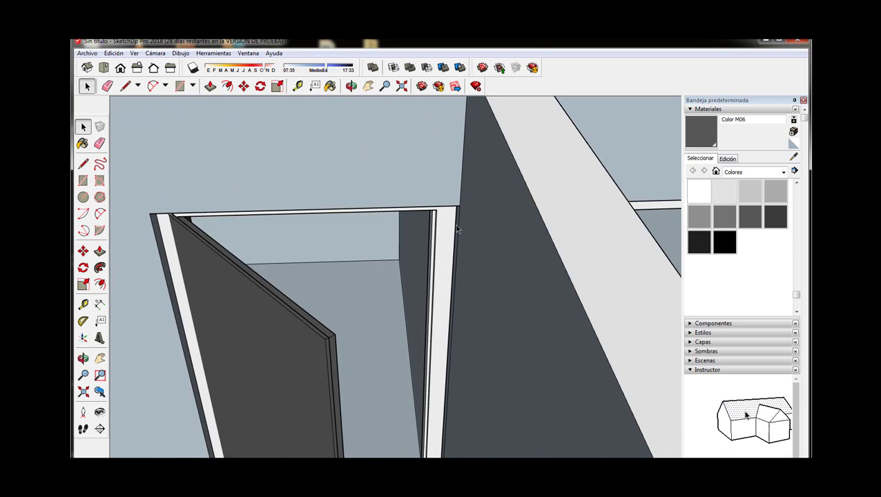
scroll(457, 228, "down", 3)
Step: Select the door group, cancel a rotation, and open the group to select the door leaves
left_click(350, 227)
mouse_move(350, 227)
middle_mouse_down()
mouse_move(366, 161)
mouse_move(314, 221)
mouse_move(345, 221)
middle_mouse_up()
scroll(366, 161, "down", 2)
key("q")
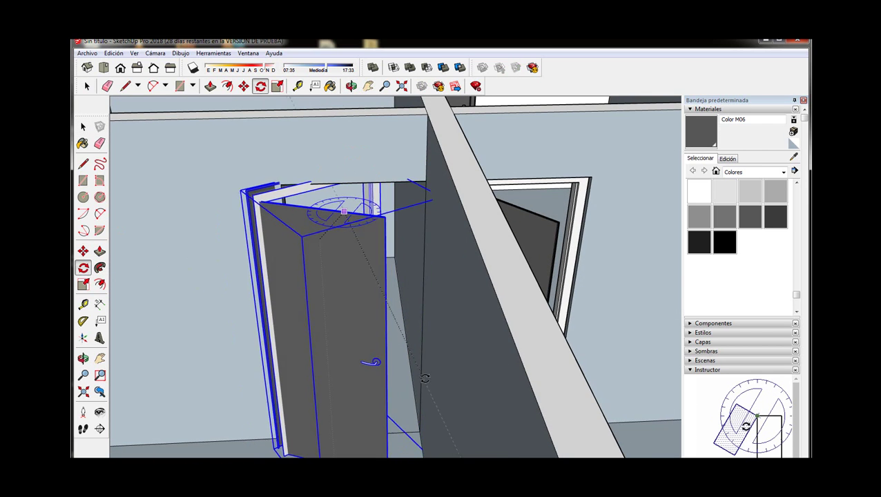
key("Escape")
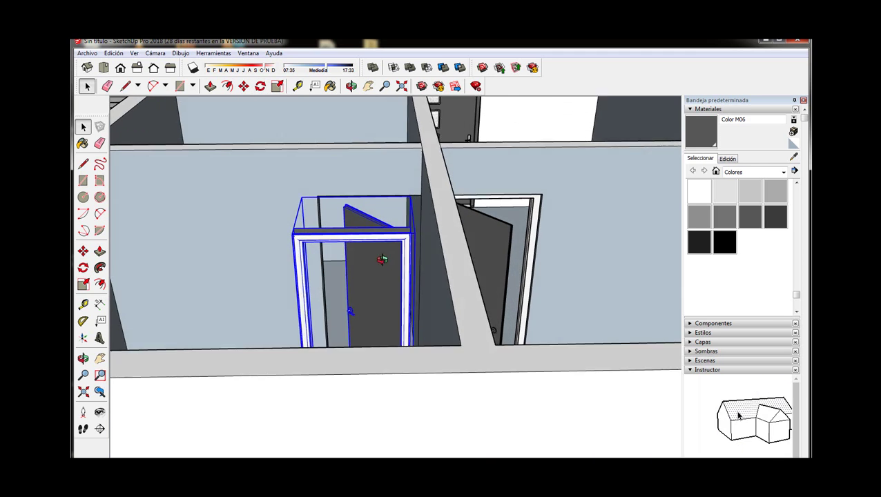
middle_click_drag(383, 255, 387, 304)
key("space")
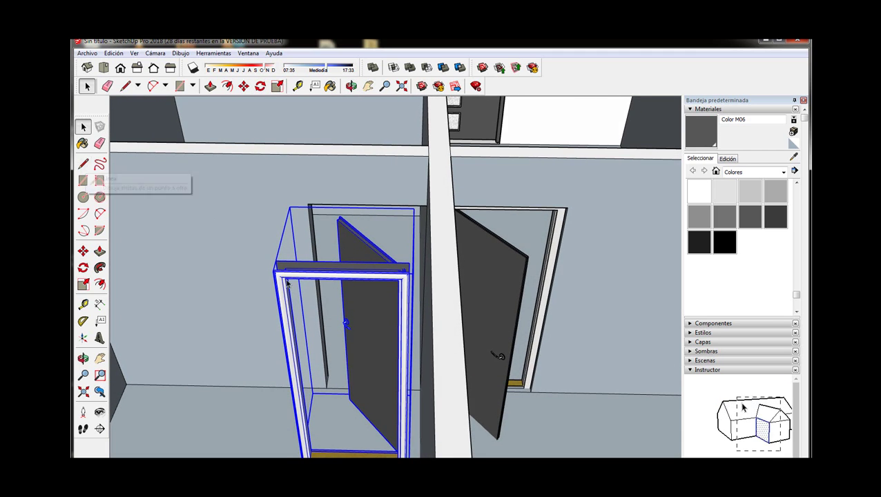
double_click(346, 279)
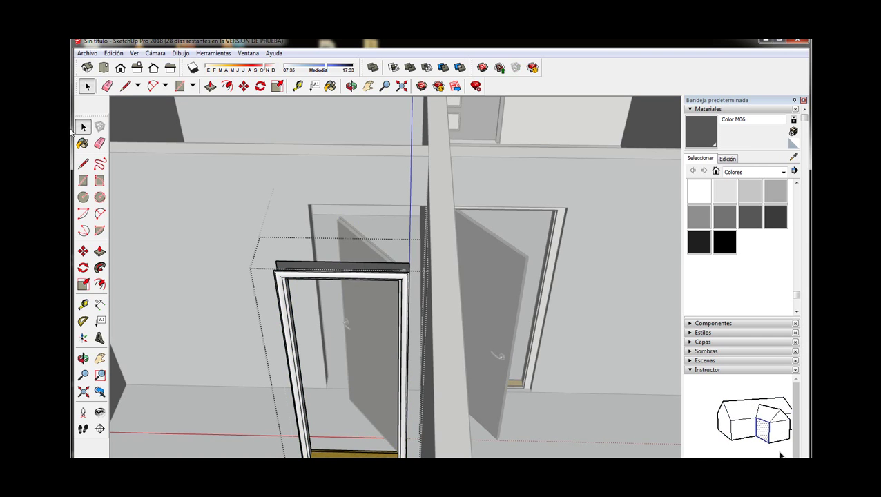
left_click(360, 335)
middle_click_drag(360, 334, 351, 227)
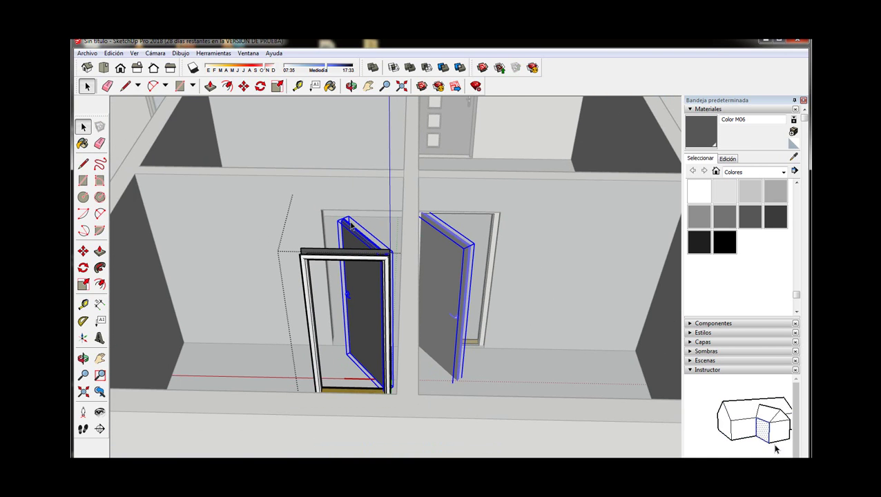
Step: Save the model as PLANO1 in D: > UnirRemigton > SEMESTRE 2 > Espacializacion
left_click(87, 53)
left_click(97, 88)
type("PLA")
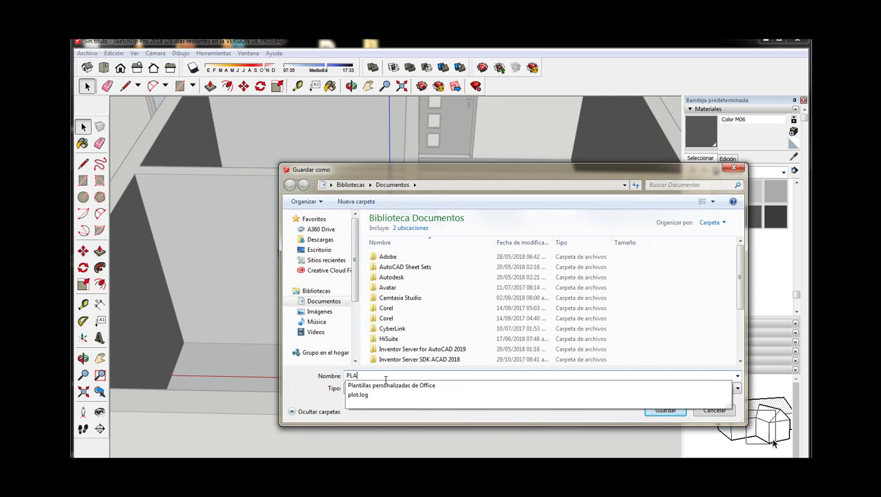
type("NO1")
scroll(325, 311, "down", 3)
left_click(325, 329)
double_click(401, 345)
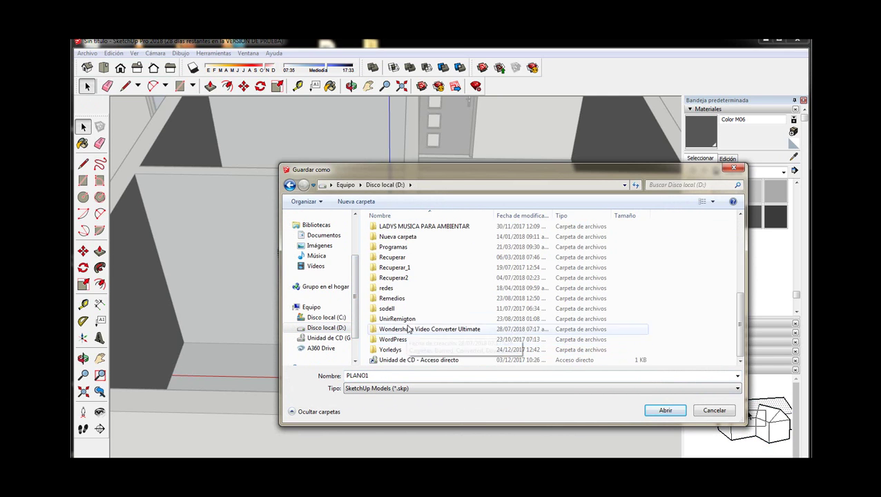
double_click(407, 342)
double_click(401, 230)
left_click(663, 410)
Step: Move the lower line's endpoint along the green axis to the wall edge
key("m")
scroll(485, 414, "up", 5)
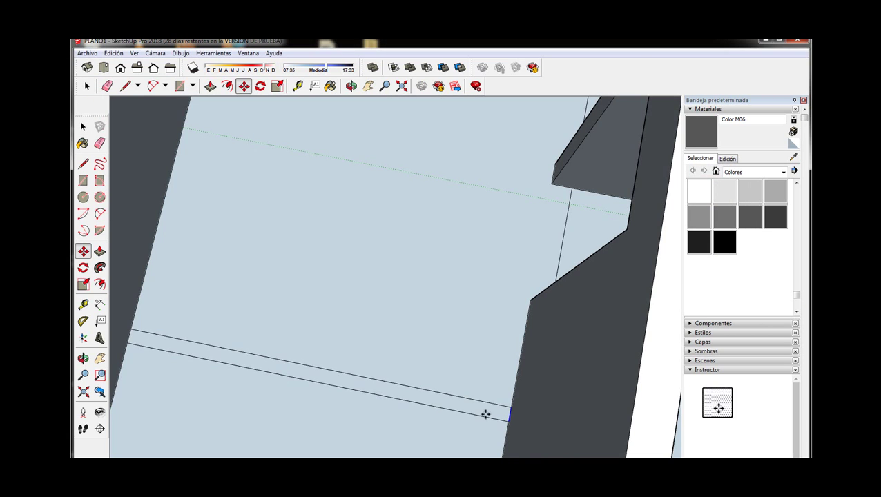
left_click_drag(515, 424, 433, 403)
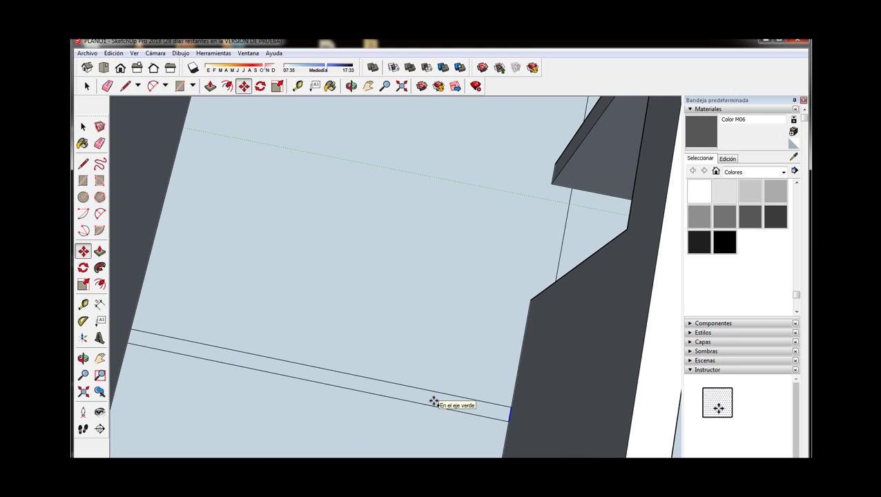
left_click(83, 251)
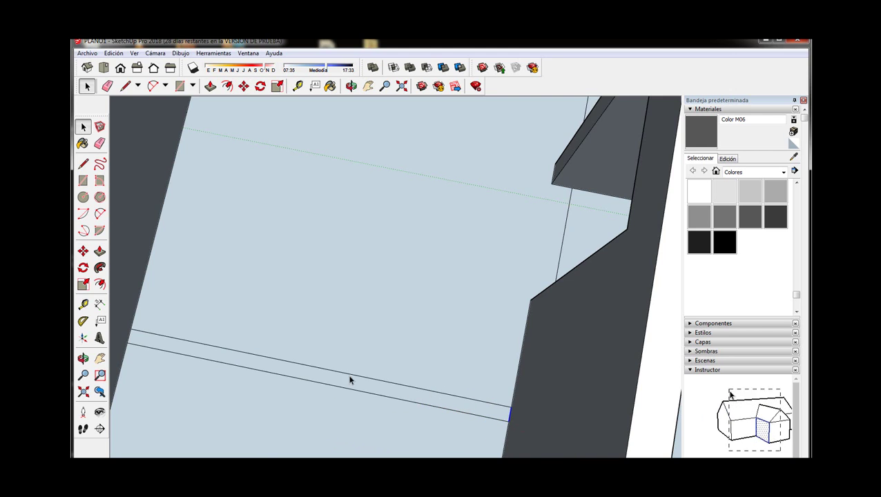
left_click(426, 402)
scroll(426, 402, "down", 3)
scroll(419, 348, "up", 3)
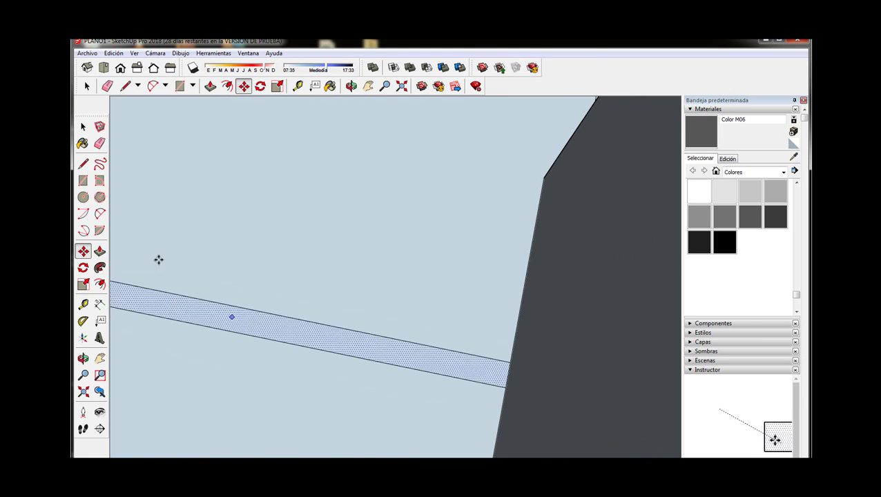
Step: Clear the wall edge selection and delete the dark wall face
key("l")
key("space")
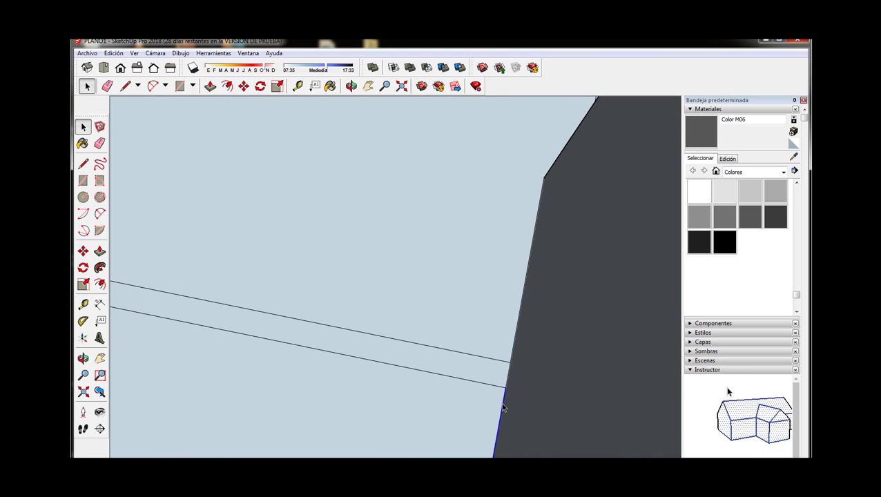
left_click(503, 409)
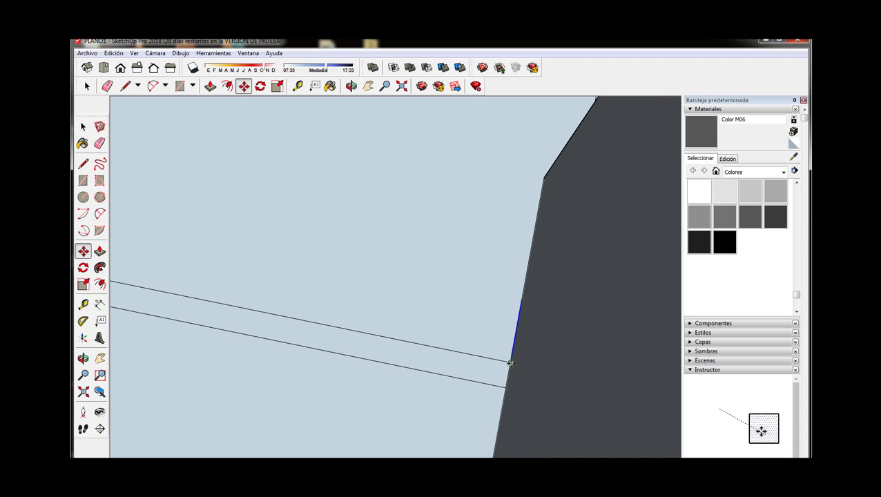
scroll(351, 342, "down", 2)
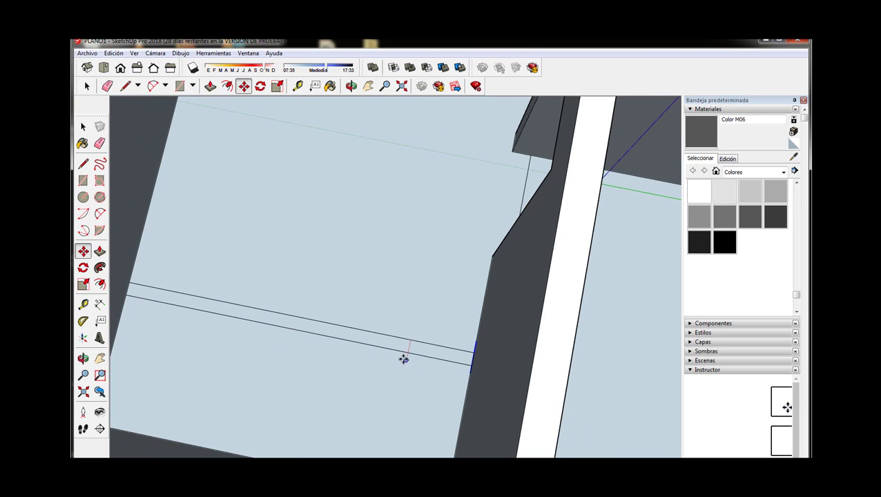
scroll(403, 359, "down", 2)
left_click(454, 340)
key("Delete")
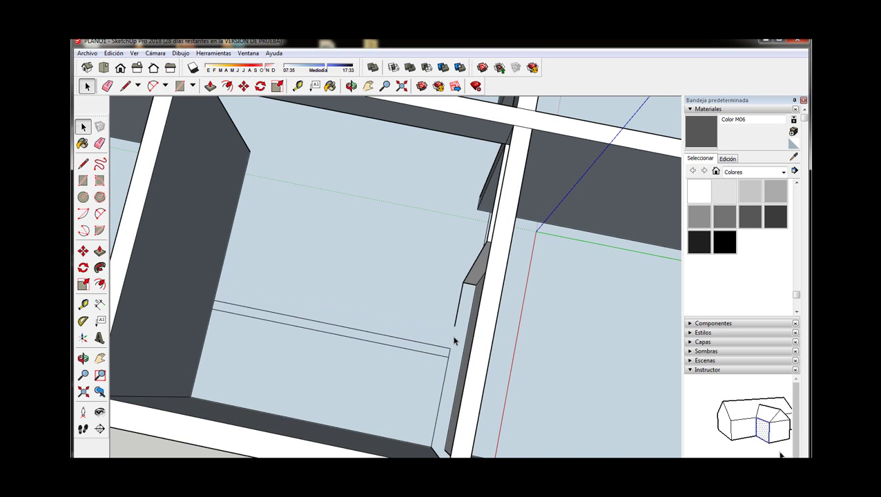
scroll(438, 309, "up", 2)
scroll(437, 308, "down", 1)
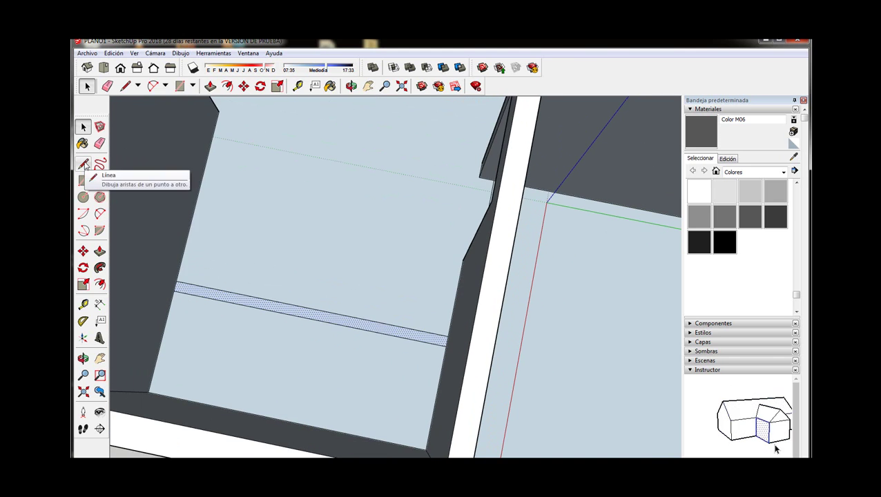
Step: Push/Pull the thin strip into a solid band and start drawing 200 cm edges
left_click(99, 251)
left_click_drag(428, 338, 449, 314)
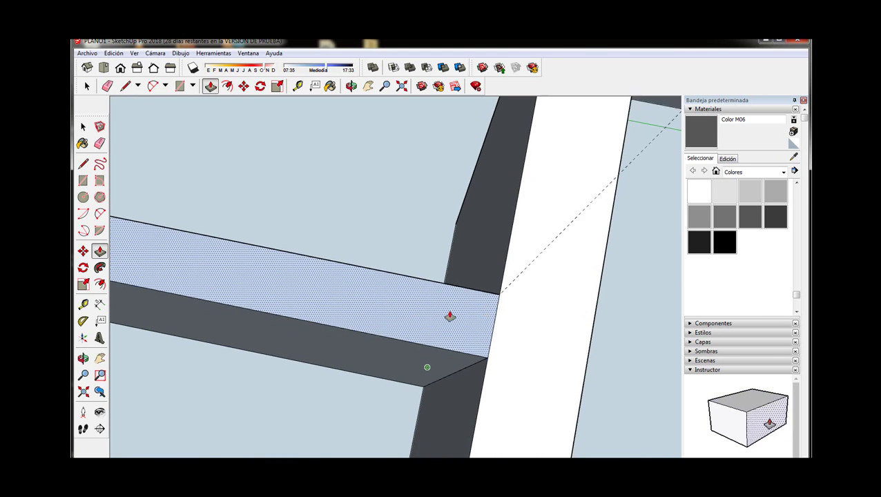
middle_click_drag(449, 315, 195, 334)
scroll(355, 364, "up", 5)
key("l")
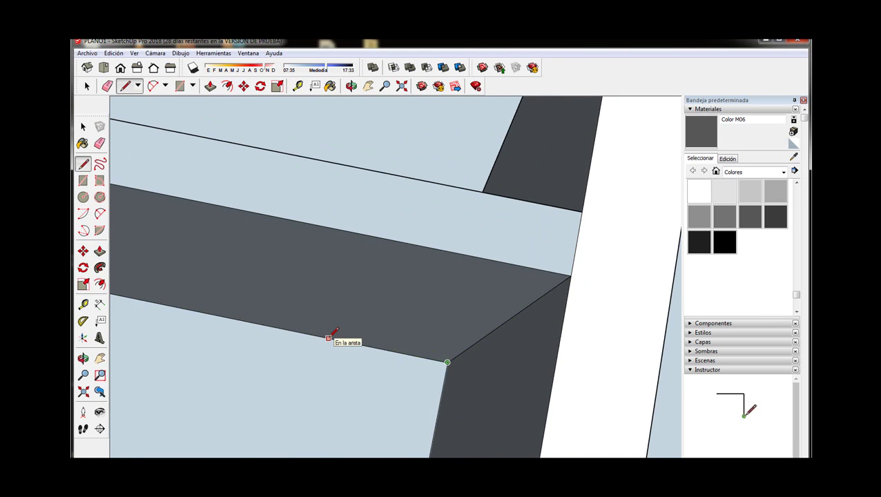
scroll(375, 350, "down", 2)
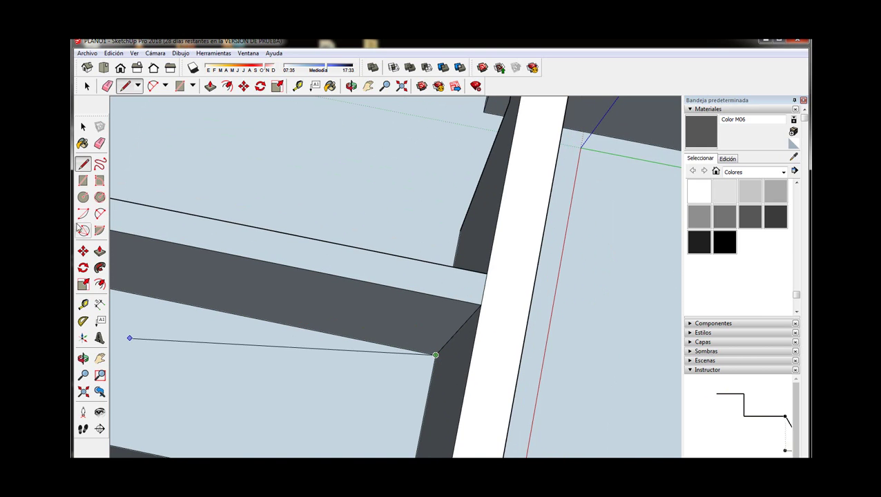
scroll(378, 343, "down", 1)
scroll(394, 243, "down", 6)
scroll(382, 242, "up", 6)
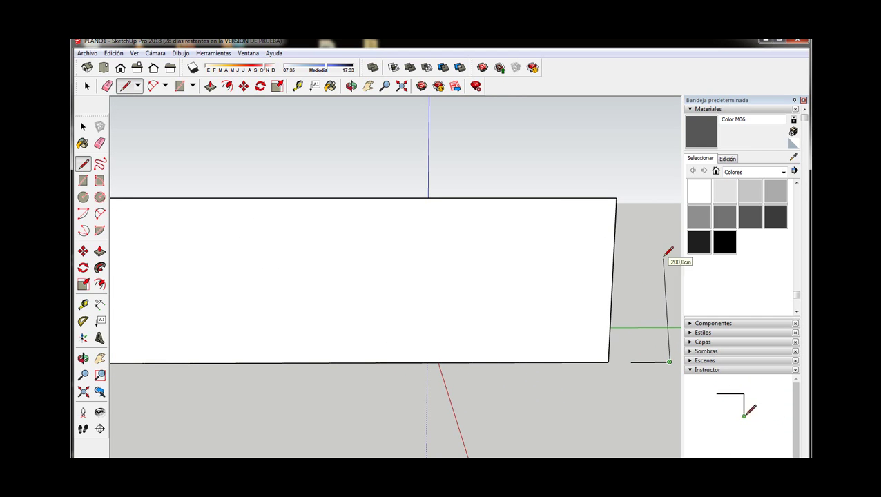
Step: Close the rectangle into a face and carry it among the house walls
left_click(631, 361)
key("space")
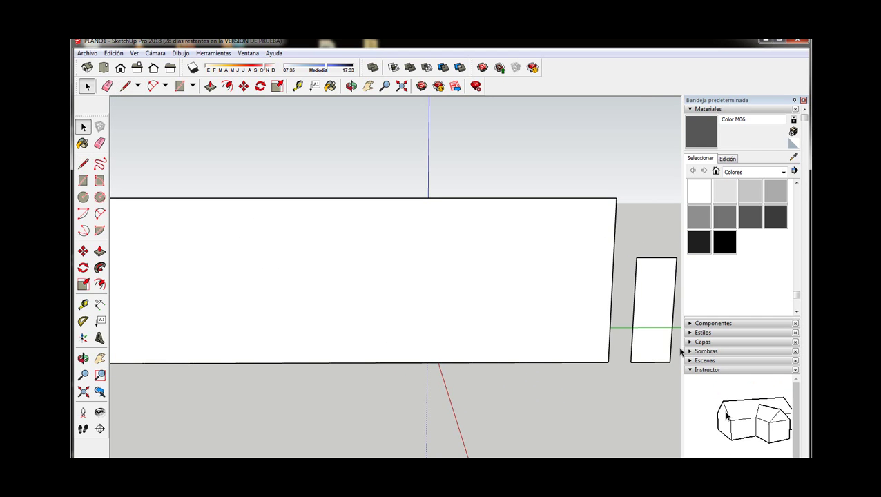
left_click(653, 311)
key("m")
left_click_drag(653, 311, 659, 262)
middle_click_drag(659, 262, 630, 275)
left_click_drag(630, 274, 583, 366)
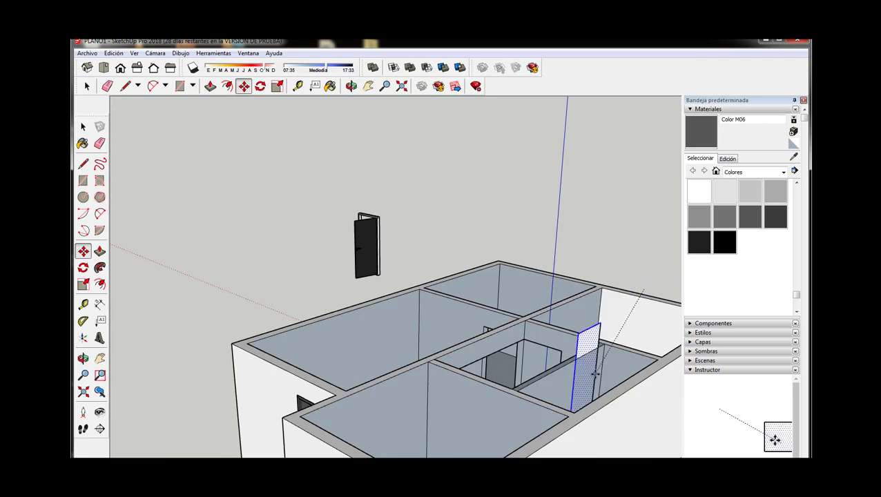
scroll(483, 389, "up", 5)
scroll(496, 281, "down", 2)
middle_click_drag(496, 281, 425, 368)
Step: Move the panel out beside the house, briefly trying Push/Pull on it
scroll(424, 369, "down", 3)
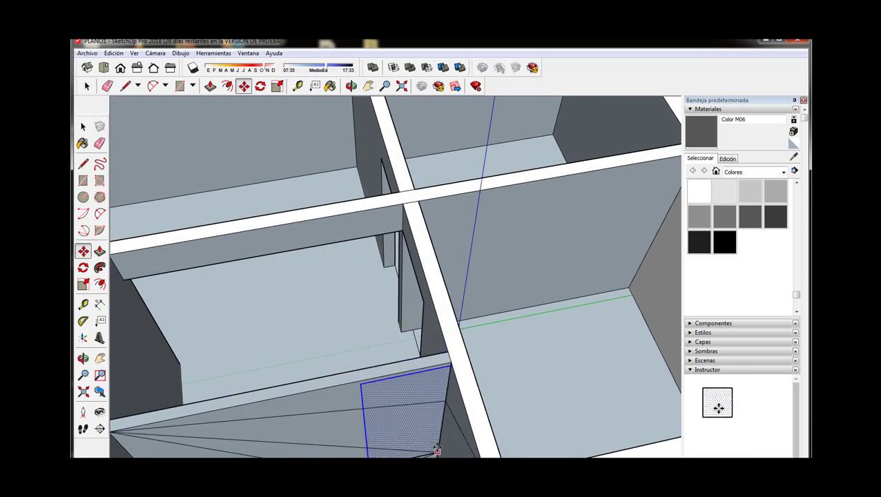
scroll(369, 392, "down", 5)
scroll(417, 431, "down", 3)
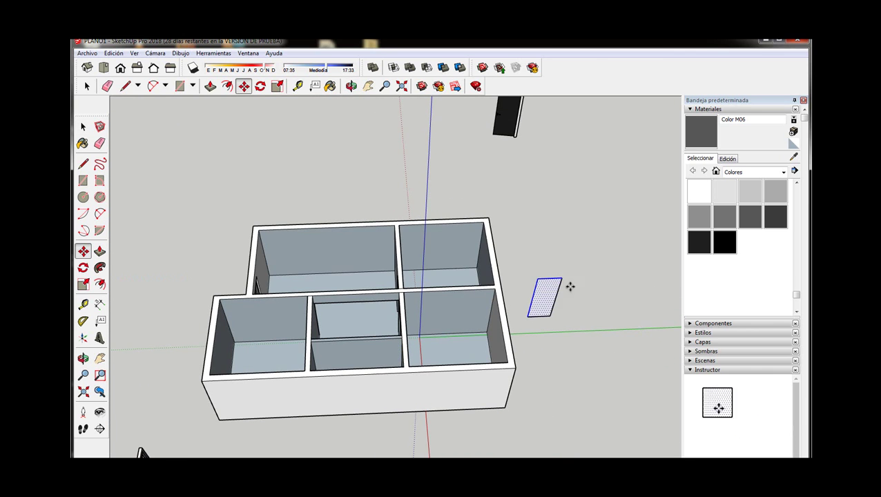
middle_click_drag(570, 287, 387, 392)
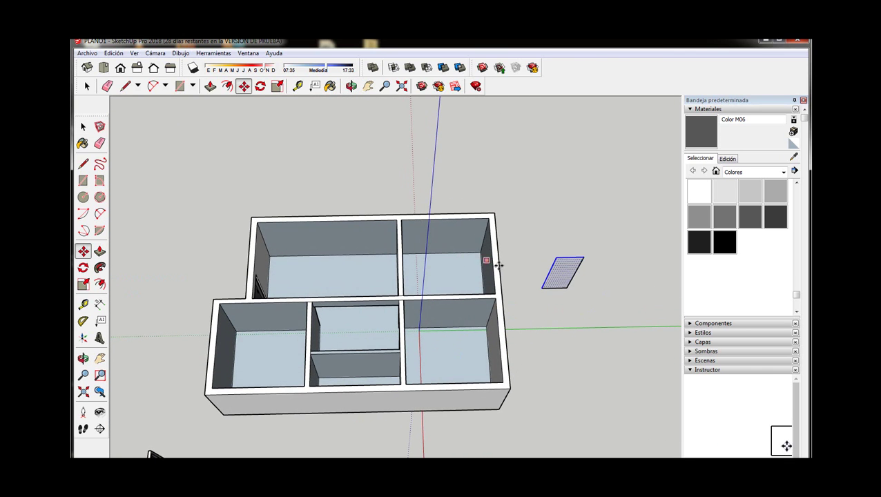
scroll(373, 365, "up", 2)
scroll(418, 368, "up", 5)
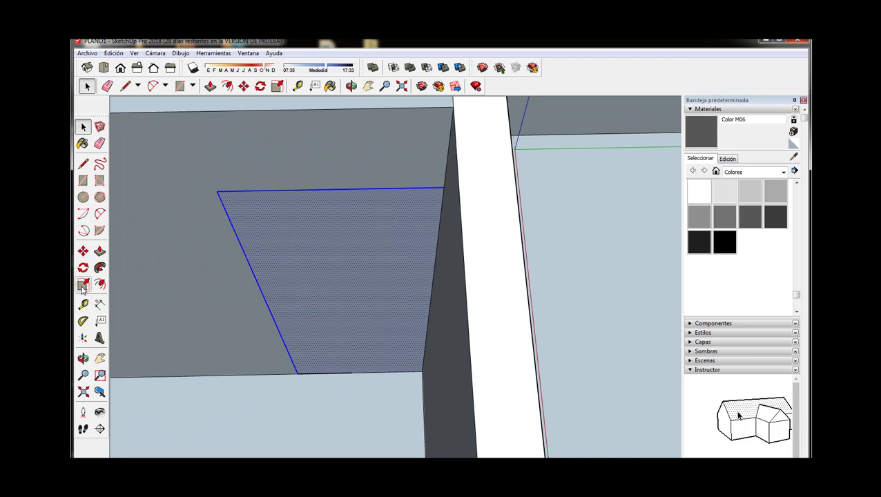
left_click(100, 251)
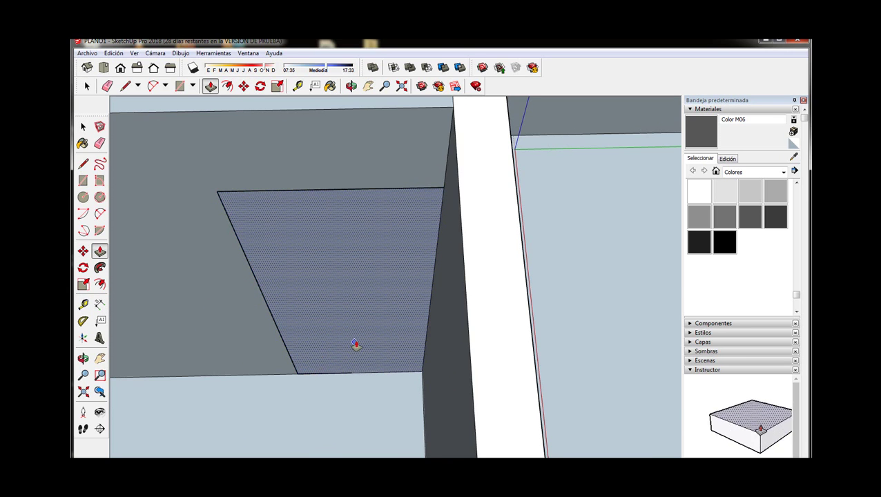
scroll(360, 376, "up", 1)
scroll(373, 366, "down", 3)
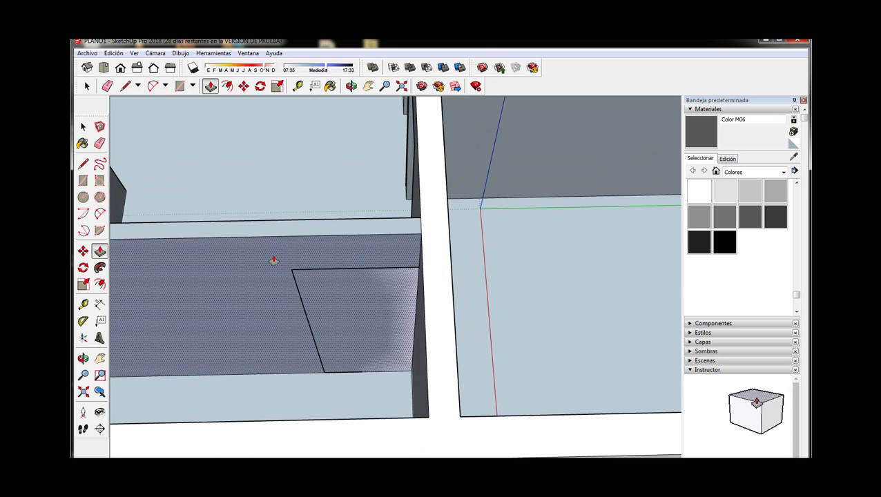
key("space")
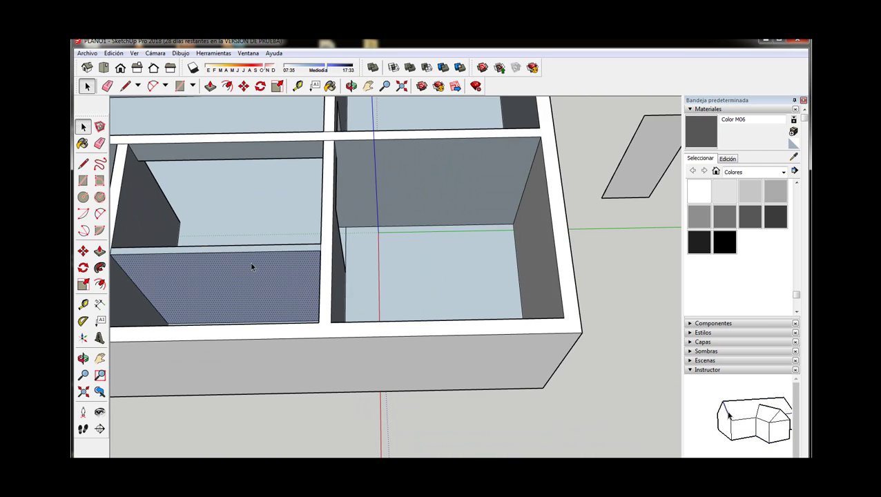
Step: Start moving the panel face, then cancel and return it to place
key("m")
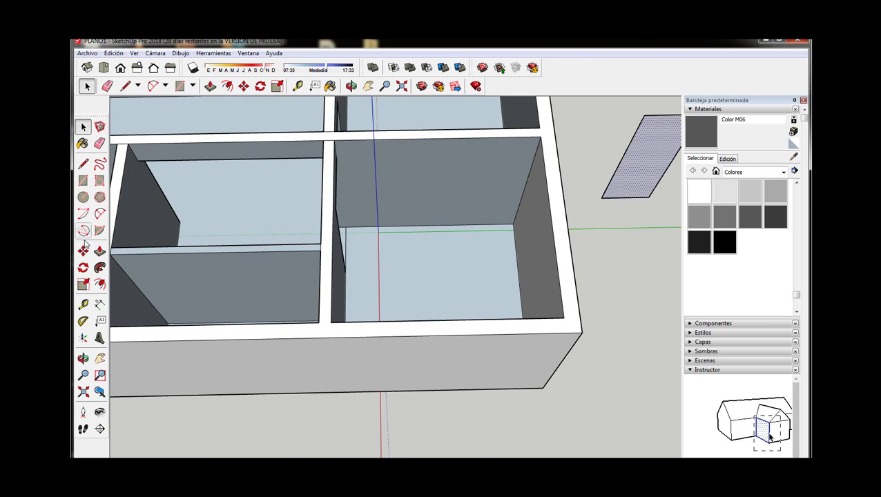
left_click(649, 199)
scroll(324, 339, "up", 5)
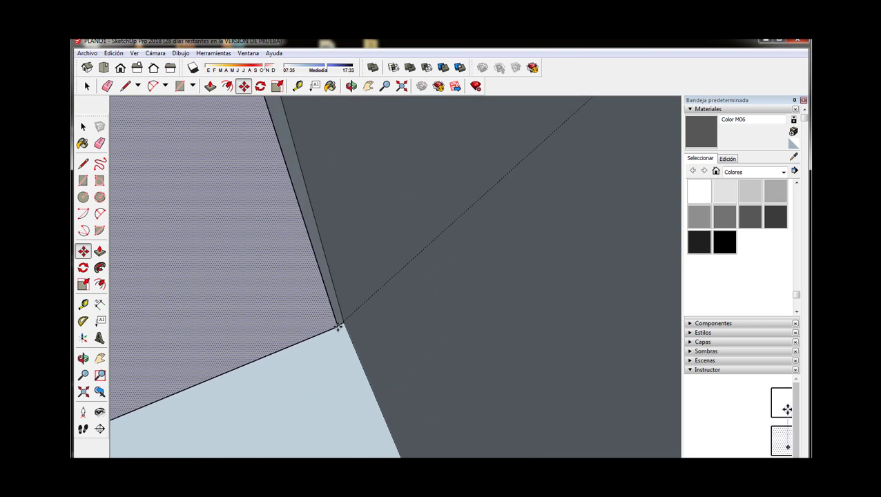
middle_click_drag(343, 321, 343, 216)
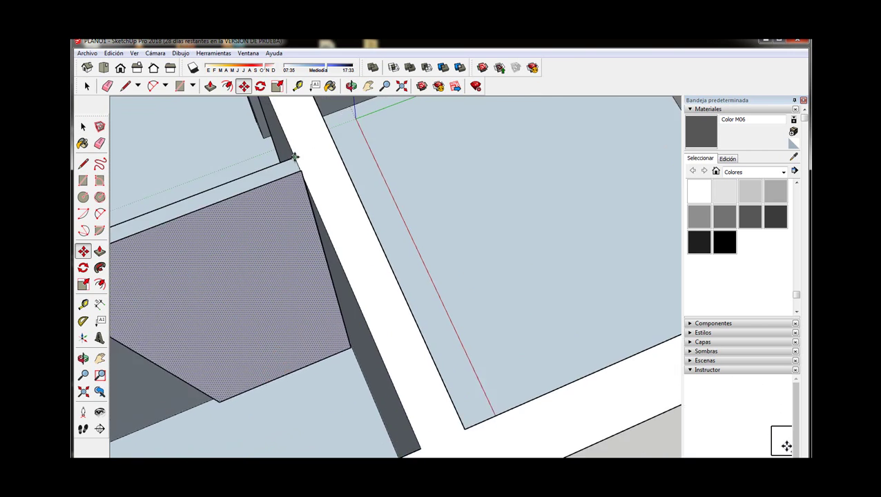
scroll(343, 216, "down", 3)
key("Escape")
scroll(235, 225, "down", 3)
key("l")
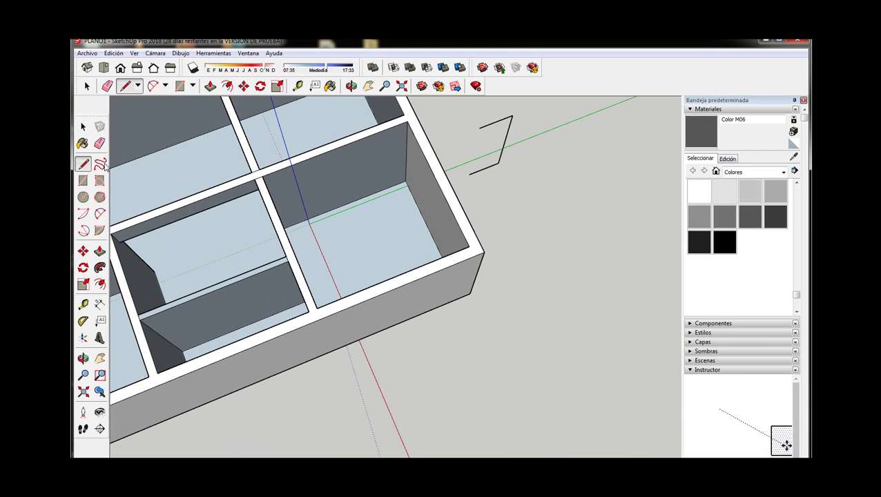
Step: Move the selected panel into the interior wall's doorway opening
key("space")
left_click(492, 145)
key("m")
left_click(490, 155)
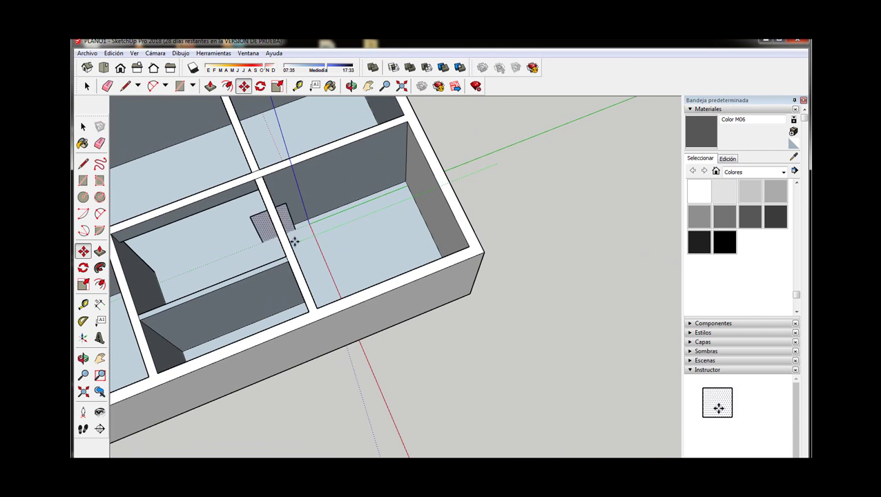
scroll(283, 235, "up", 4)
scroll(312, 315, "up", 3)
scroll(327, 301, "down", 5)
mouse_move(307, 291)
middle_mouse_down()
mouse_move(388, 383)
mouse_move(382, 371)
middle_mouse_up()
scroll(376, 380, "up", 4)
scroll(382, 370, "down", 5)
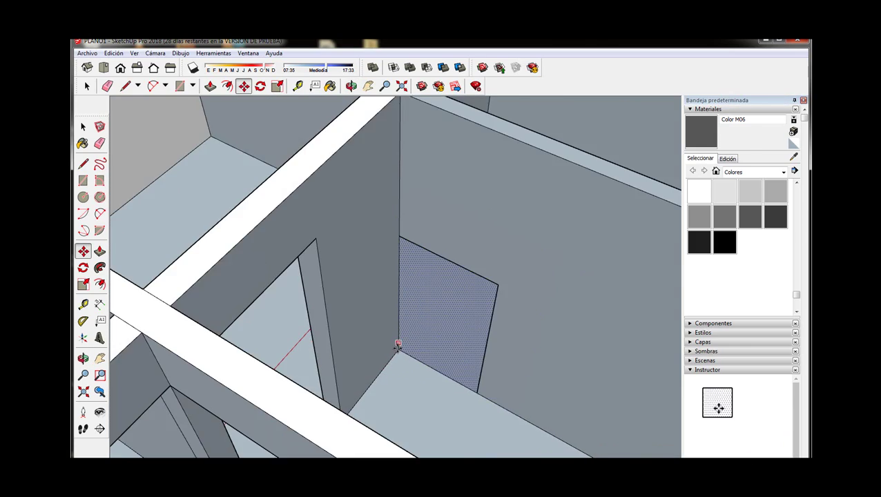
mouse_move(399, 343)
middle_mouse_down()
mouse_move(448, 180)
mouse_move(433, 297)
middle_mouse_up()
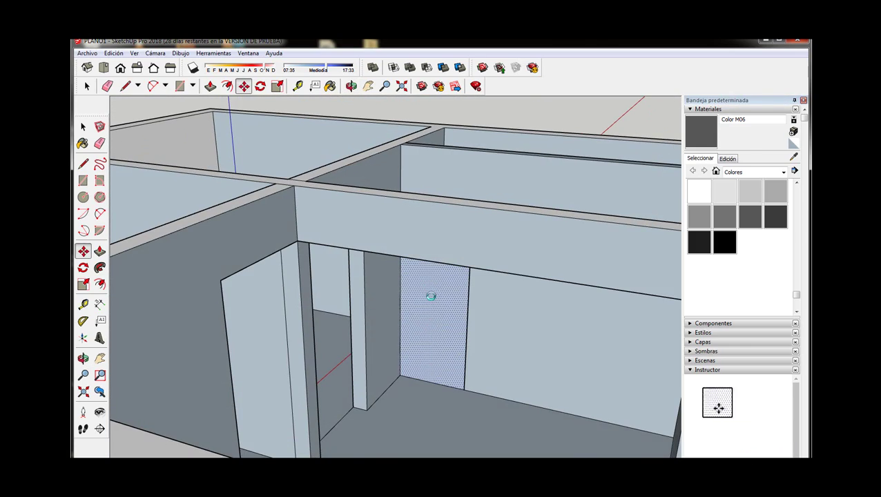
scroll(445, 259, "up", 3)
Step: Orbit above the rooms, switch to the Front view, then tilt away from it
key("space")
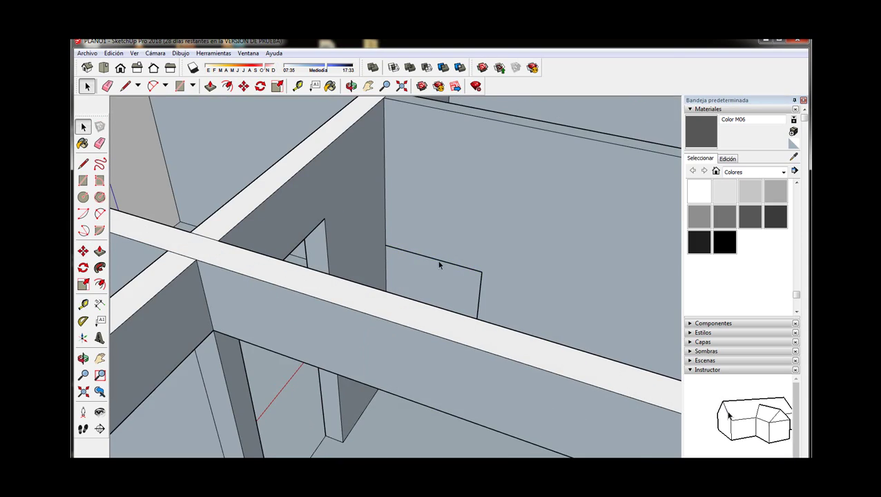
scroll(411, 274, "down", 3)
mouse_move(411, 273)
middle_mouse_down()
mouse_move(295, 313)
mouse_move(375, 334)
mouse_move(320, 317)
middle_mouse_up()
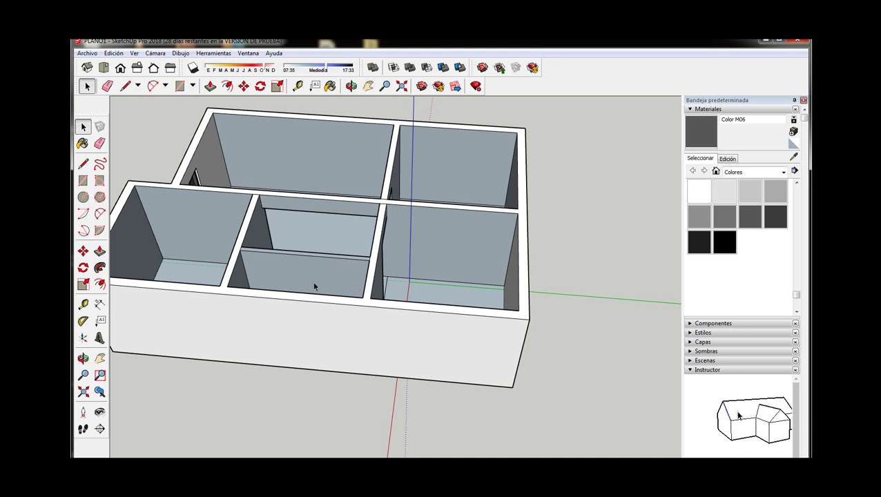
key("f")
mouse_move(367, 370)
middle_mouse_down()
mouse_move(344, 344)
mouse_move(366, 247)
mouse_move(352, 445)
mouse_move(513, 440)
middle_mouse_up()
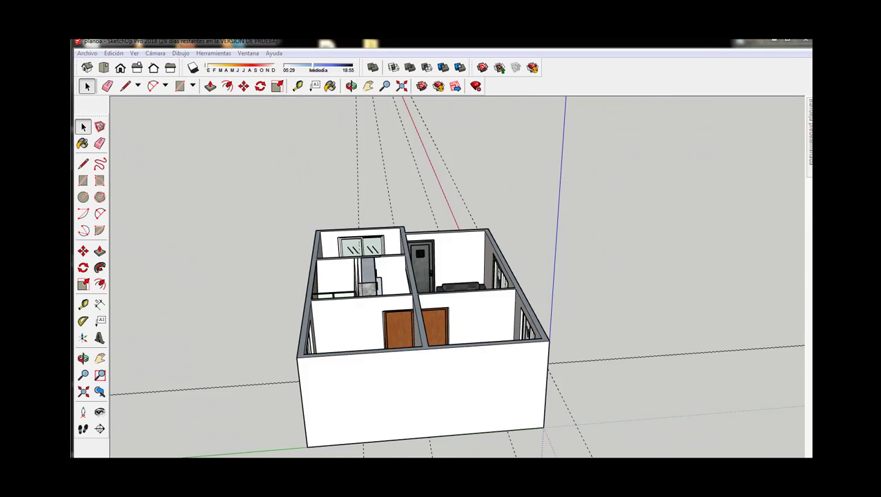
Step: Orbit and zoom in over the furnished rooms to reach the framed-picture wall
mouse_move(414, 379)
middle_mouse_down()
mouse_move(458, 403)
mouse_move(652, 335)
mouse_move(402, 400)
middle_mouse_up()
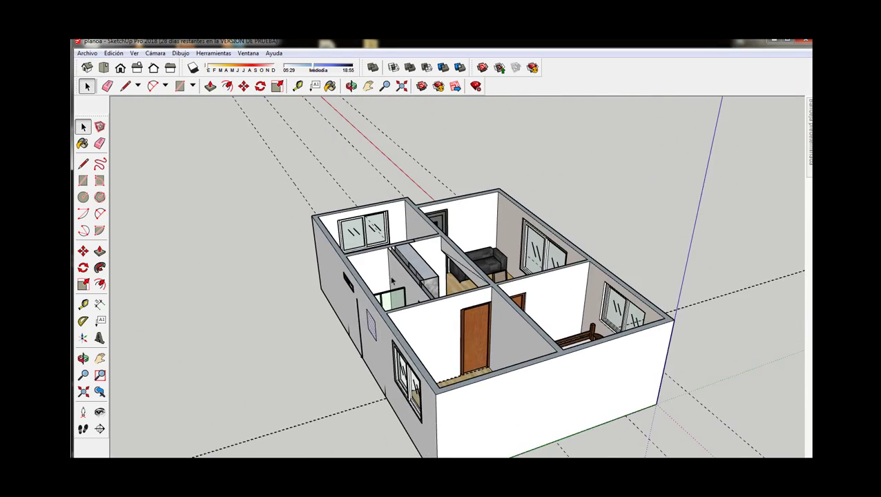
scroll(392, 280, "up", 3)
middle_click_drag(391, 280, 559, 419)
scroll(523, 387, "up", 5)
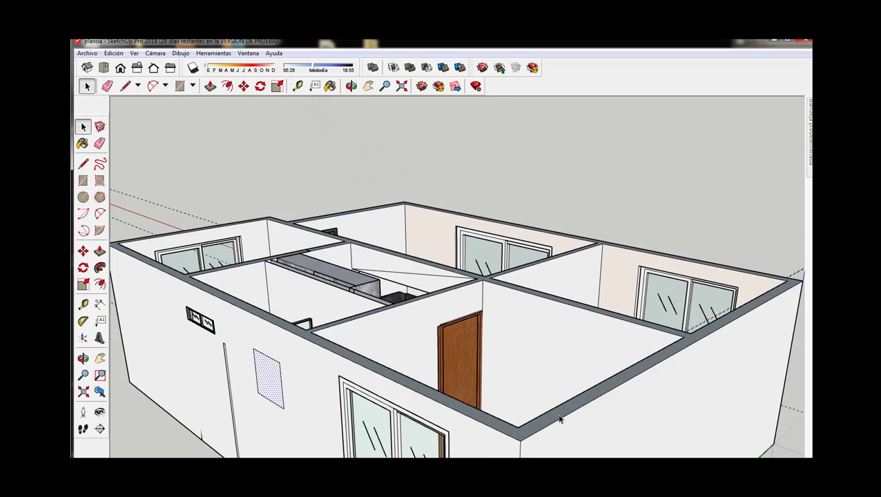
scroll(307, 378, "up", 2)
scroll(307, 378, "up", 3)
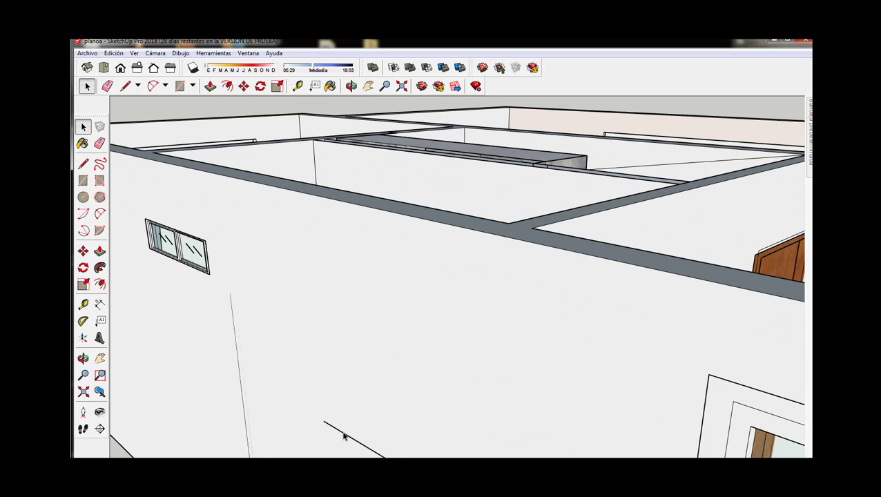
scroll(343, 437, "down", 5)
scroll(544, 297, "up", 1)
scroll(544, 297, "up", 1)
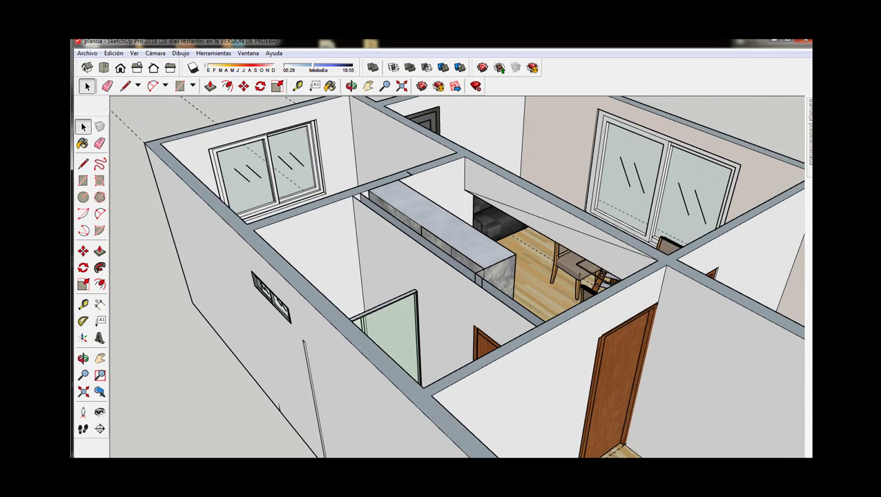
scroll(429, 334, "up", 2)
scroll(442, 353, "up", 3)
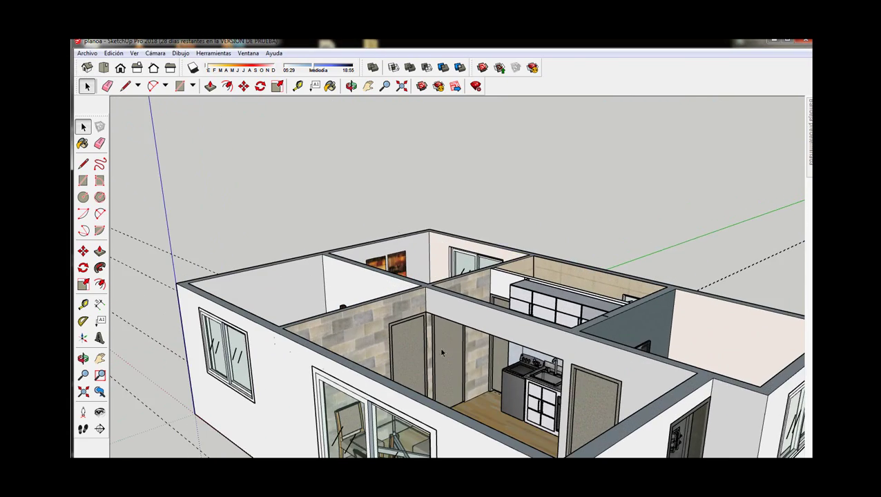
scroll(443, 353, "up", 1)
scroll(476, 390, "up", 2)
scroll(415, 311, "up", 2)
Step: Paint the picture wall and the neighbouring room's back wall a darker grey
left_click(373, 260)
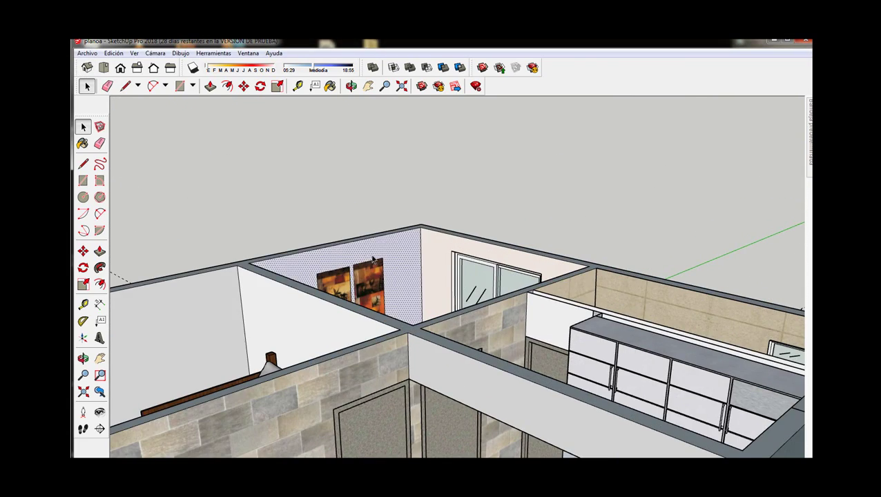
scroll(373, 259, "down", 3)
left_click(330, 86)
left_click(395, 268)
left_click(255, 310)
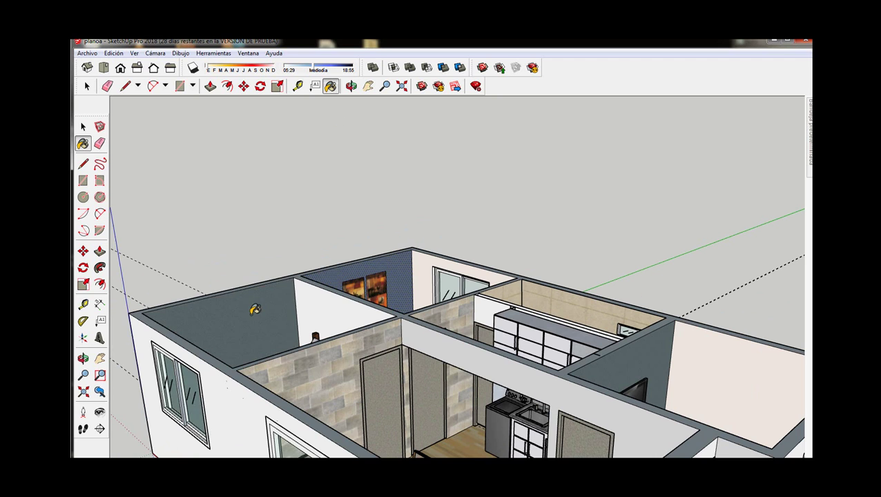
key("space")
Step: Orbit out to view the whole house from a steep top-down angle
scroll(474, 309, "down", 3)
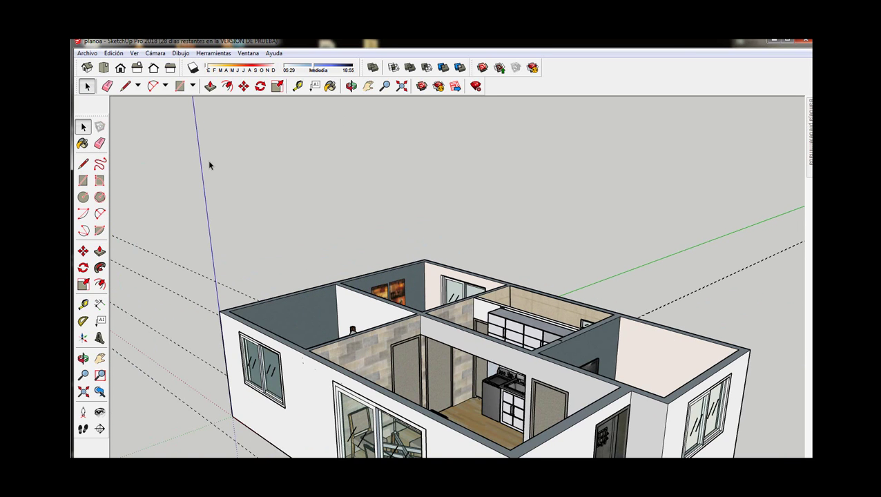
middle_click_drag(211, 165, 434, 273)
scroll(434, 273, "down", 1)
scroll(396, 302, "up", 2)
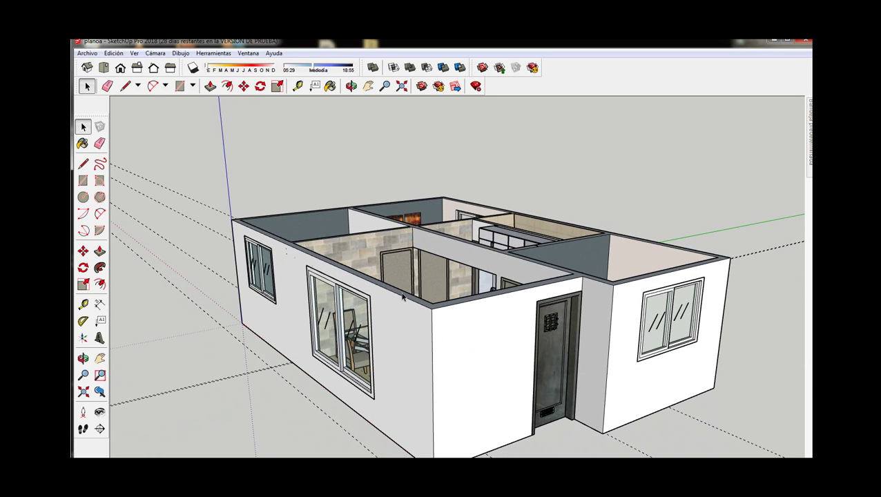
scroll(396, 303, "up", 2)
scroll(652, 339, "down", 2)
mouse_move(652, 338)
middle_mouse_down()
mouse_move(484, 387)
mouse_move(393, 392)
mouse_move(579, 401)
mouse_move(647, 425)
middle_mouse_up()
scroll(484, 386, "up", 3)
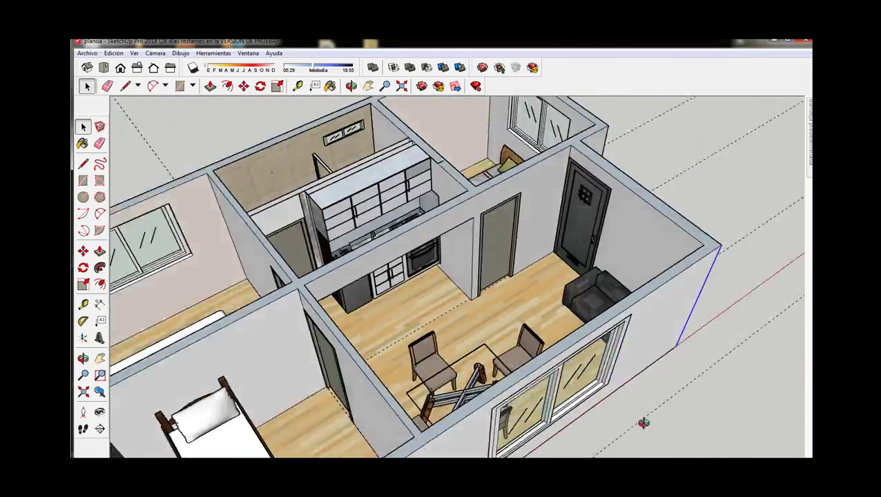
scroll(615, 319, "up", 2)
scroll(561, 332, "up", 3)
scroll(557, 325, "down", 3)
Step: Orbit around to review the kitchen and the bedroom beside the bathroom
mouse_move(558, 326)
middle_mouse_down()
mouse_move(396, 362)
mouse_move(374, 297)
mouse_move(427, 339)
mouse_move(501, 253)
middle_mouse_up()
scroll(373, 297, "up", 3)
scroll(373, 287, "up", 2)
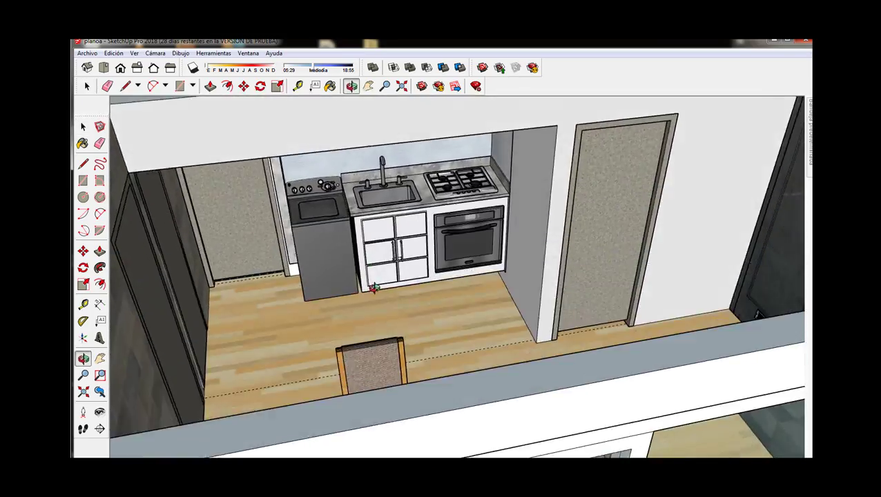
scroll(373, 287, "down", 3)
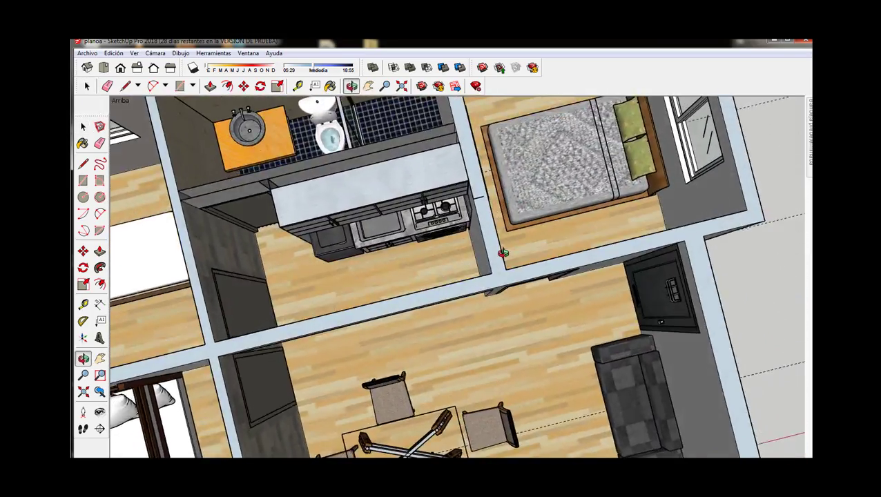
scroll(502, 252, "up", 2)
scroll(273, 206, "up", 3)
scroll(273, 206, "up", 2)
mouse_move(273, 206)
middle_mouse_down()
mouse_move(415, 227)
mouse_move(387, 290)
middle_mouse_up()
scroll(373, 221, "down", 2)
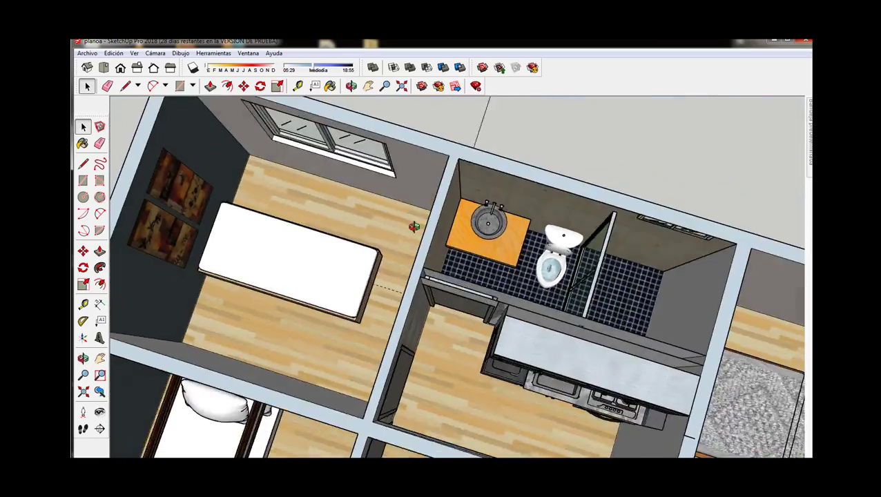
scroll(415, 226, "down", 3)
scroll(387, 290, "up", 2)
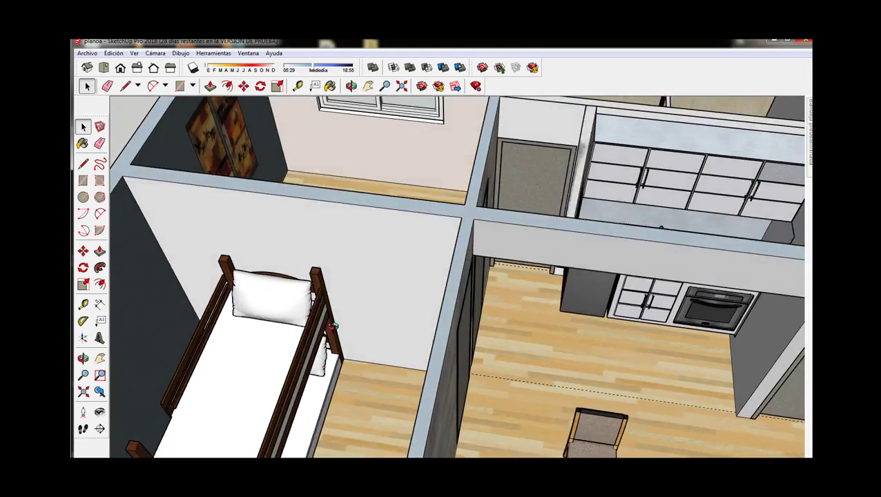
scroll(387, 290, "down", 2)
scroll(349, 342, "up", 3)
scroll(349, 343, "down", 2)
scroll(423, 262, "down", 4)
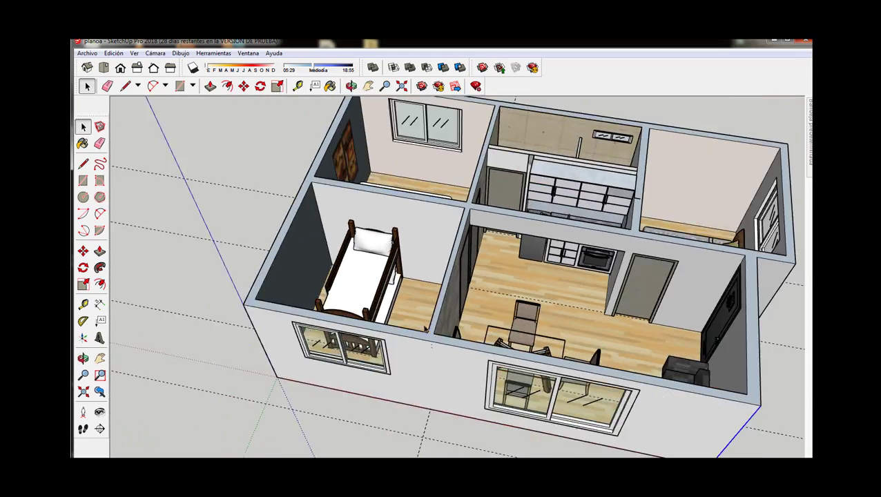
mouse_move(423, 262)
middle_mouse_down()
mouse_move(468, 158)
mouse_move(457, 304)
mouse_move(585, 320)
mouse_move(566, 338)
mouse_move(359, 349)
mouse_move(604, 338)
mouse_move(484, 318)
middle_mouse_up()
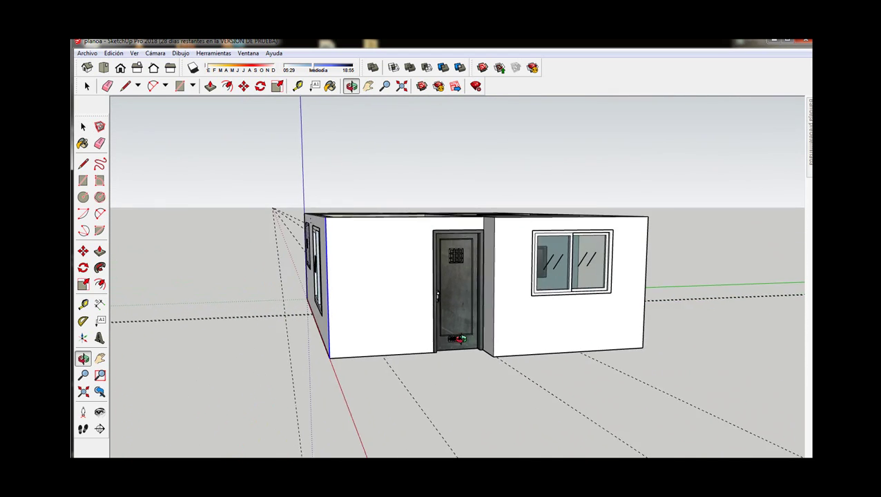